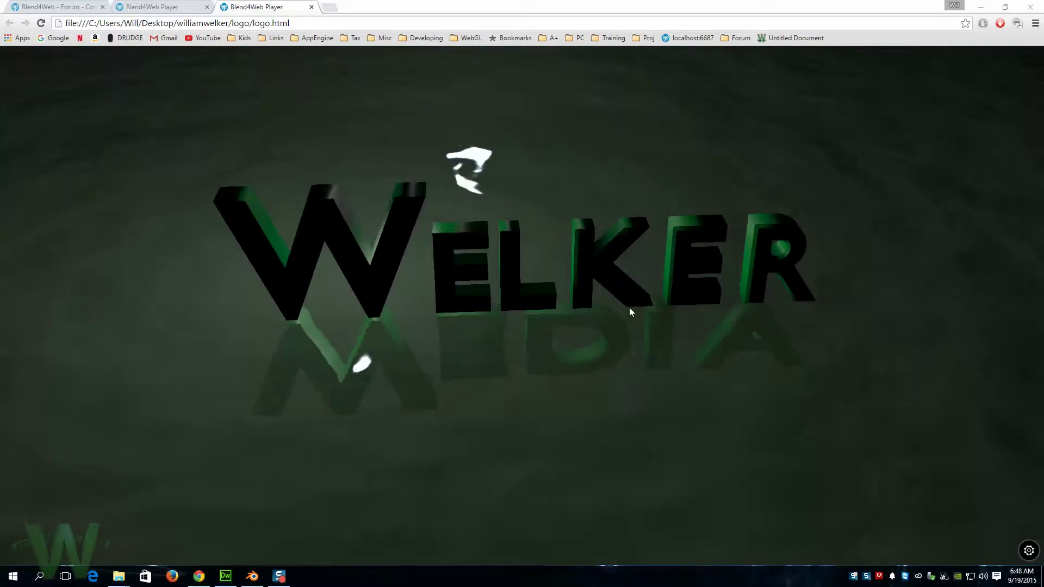
Step: Orbit the camera around the WELKER logo to view the letters edge-on
left_click_drag(543, 310, 540, 285)
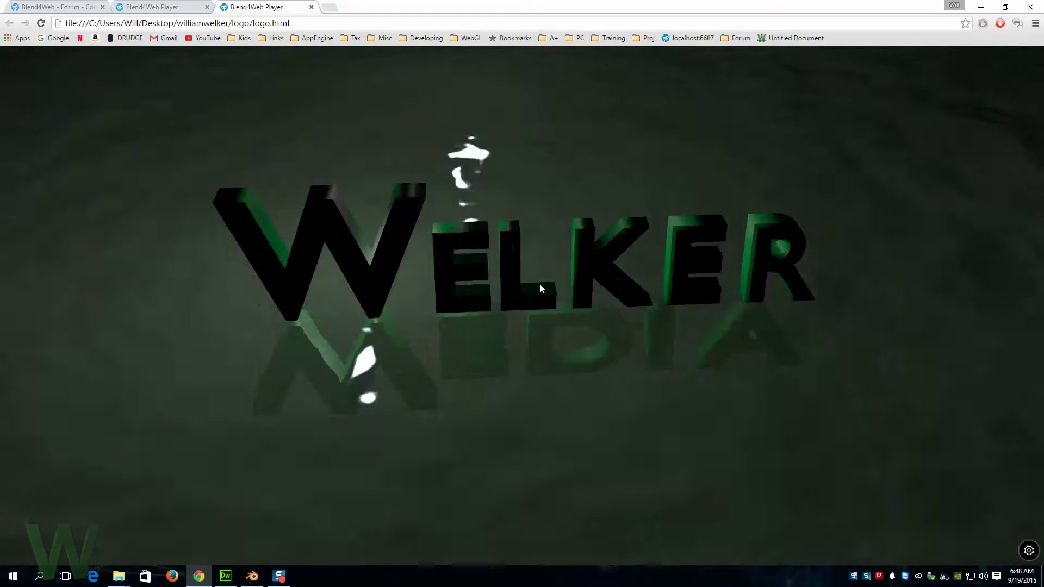
scroll(539, 284, "up", 5)
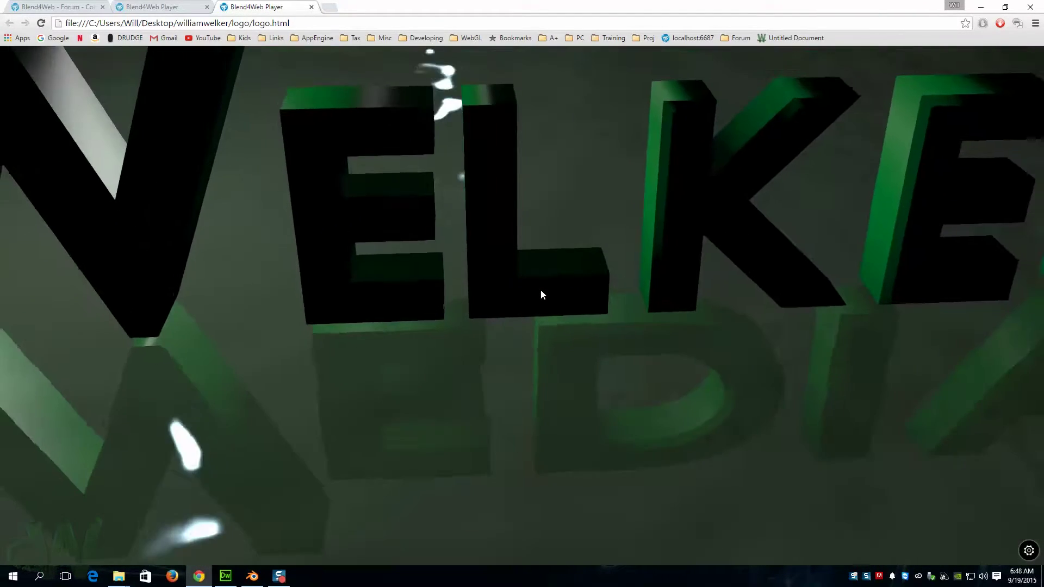
scroll(541, 294, "down", 5)
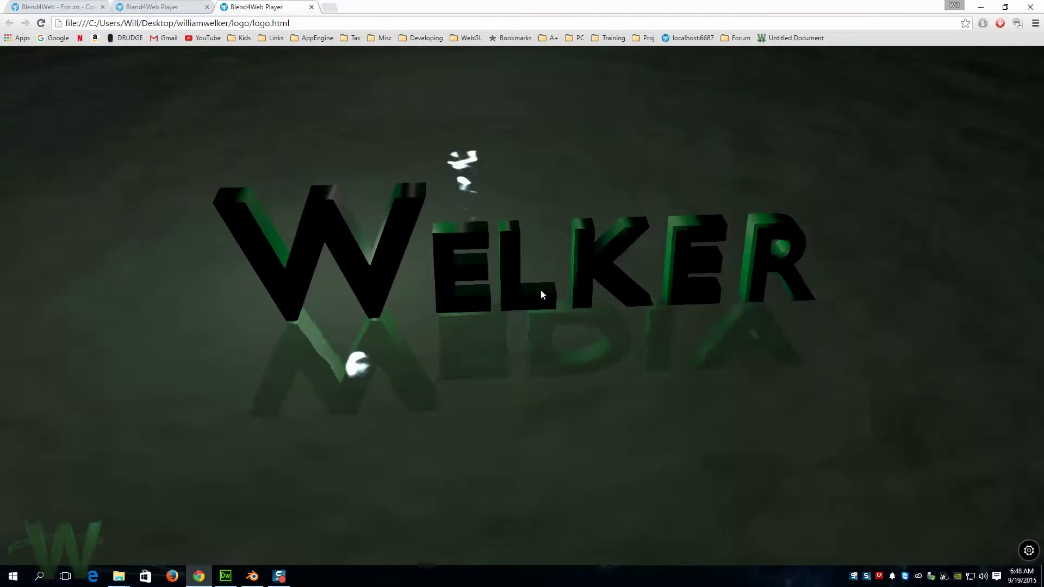
left_click_drag(541, 294, 632, 260)
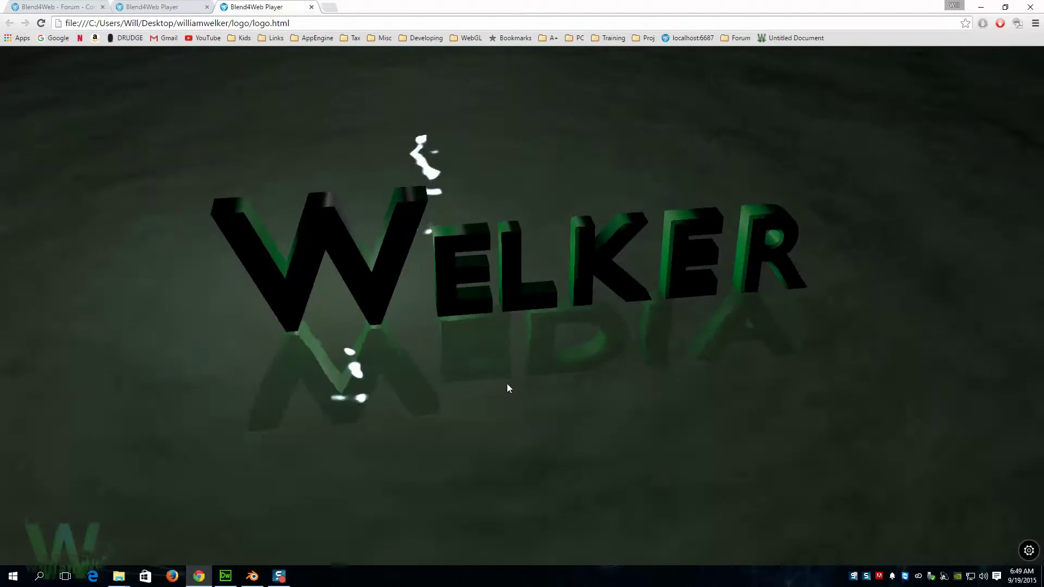
Step: Return to the wm.blend scene in Blender and keep Blend4Web as the render engine
left_click(252, 577)
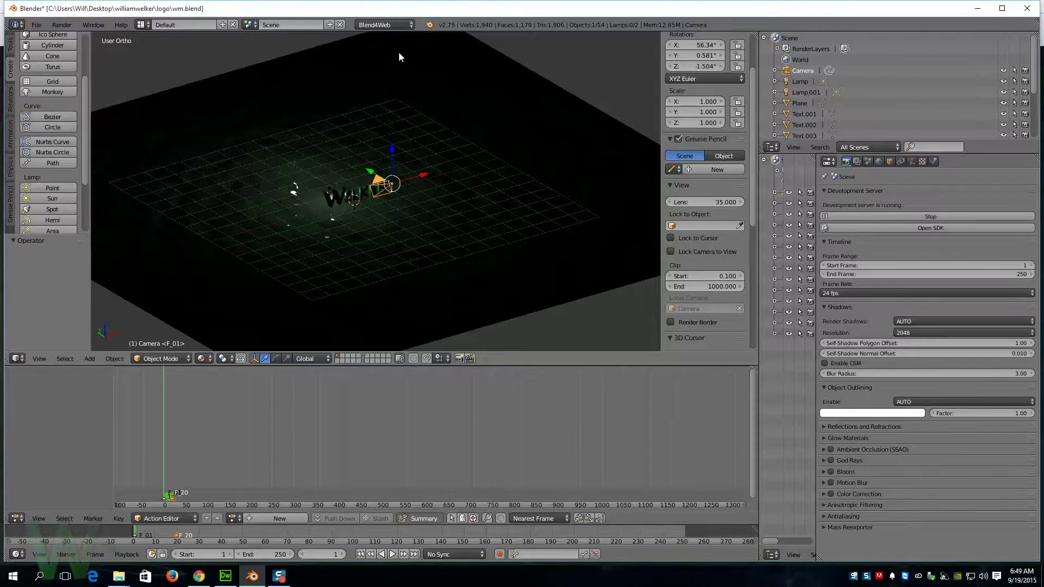
left_click(379, 25)
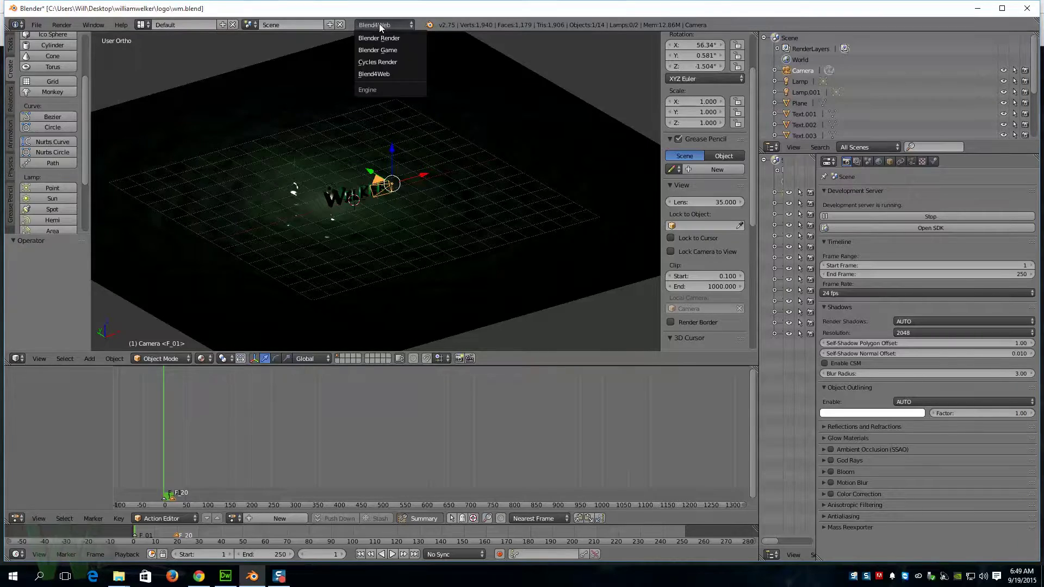
left_click(381, 74)
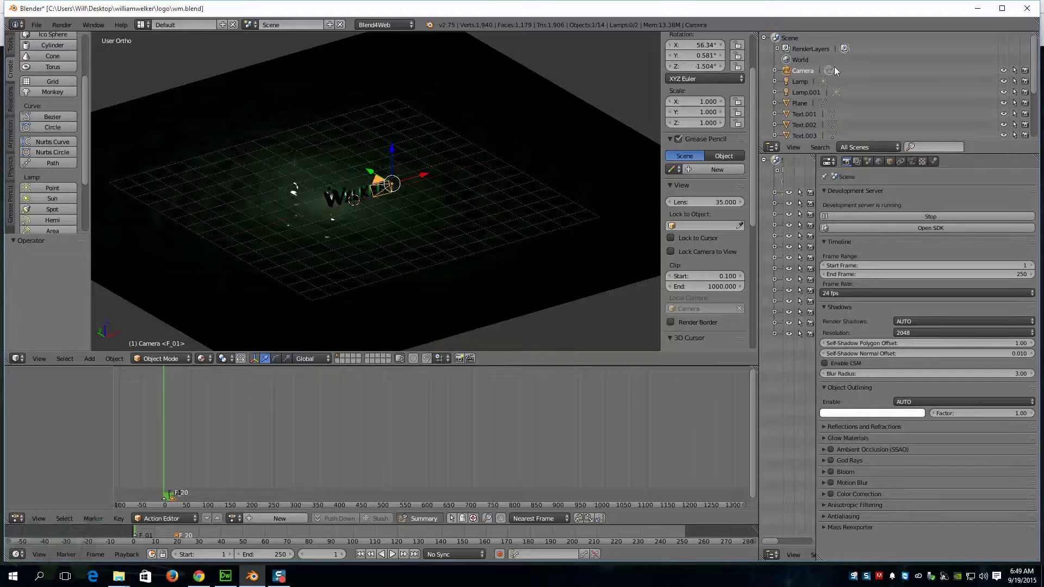
Step: In the camera's settings set Min distance to 2.000 and toggle Use Distance Limits off and on
left_click(911, 162)
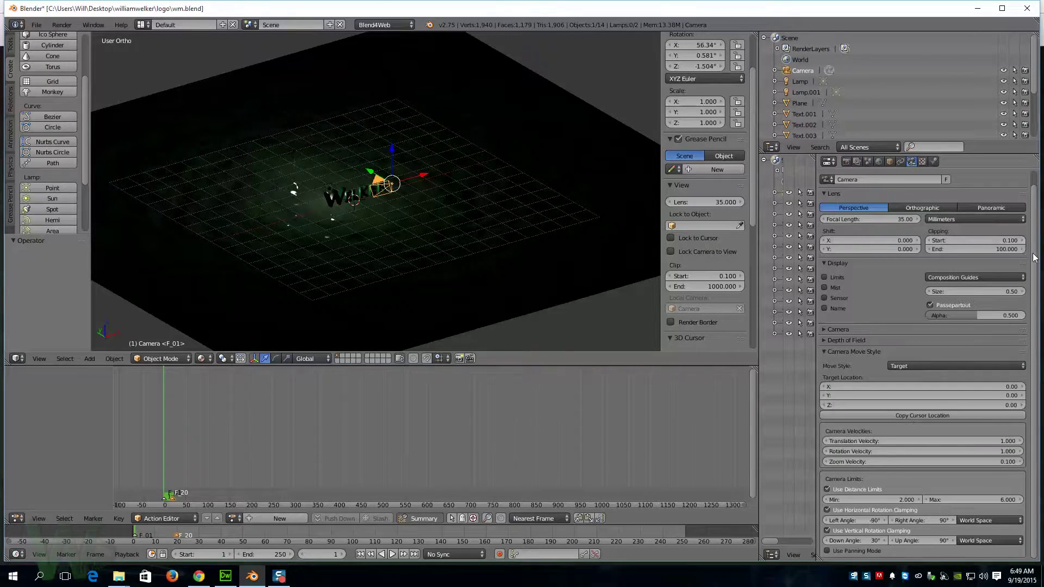
scroll(1033, 258, "up", 1)
scroll(1033, 272, "down", 1)
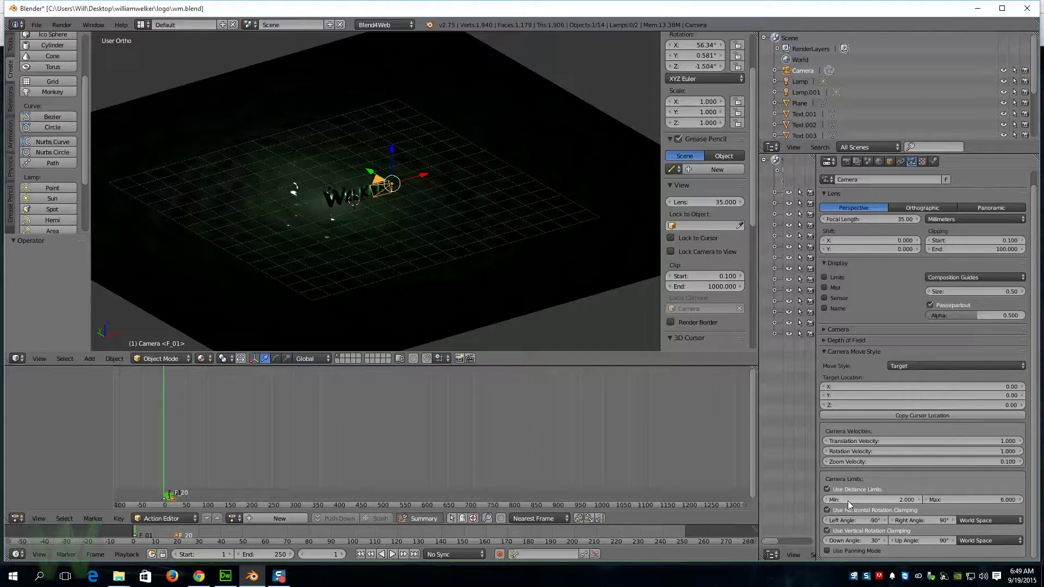
left_click_drag(898, 498, 905, 499)
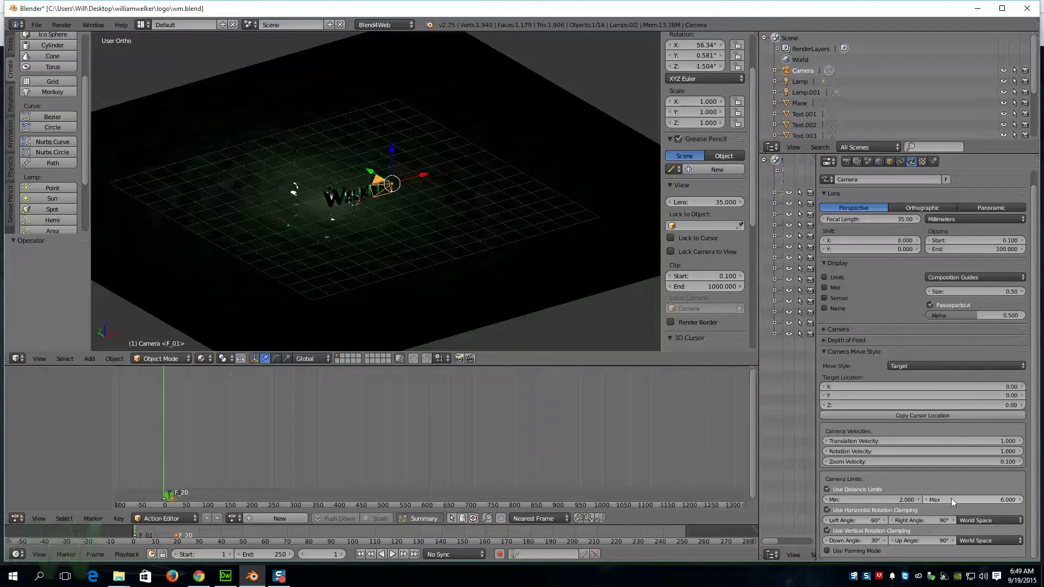
left_click(827, 489)
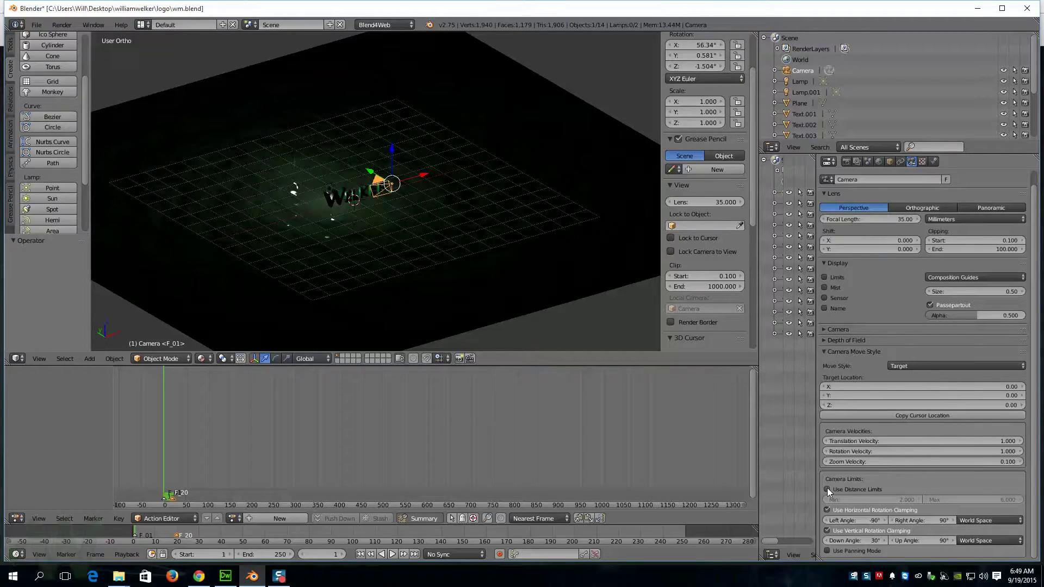
left_click(827, 488)
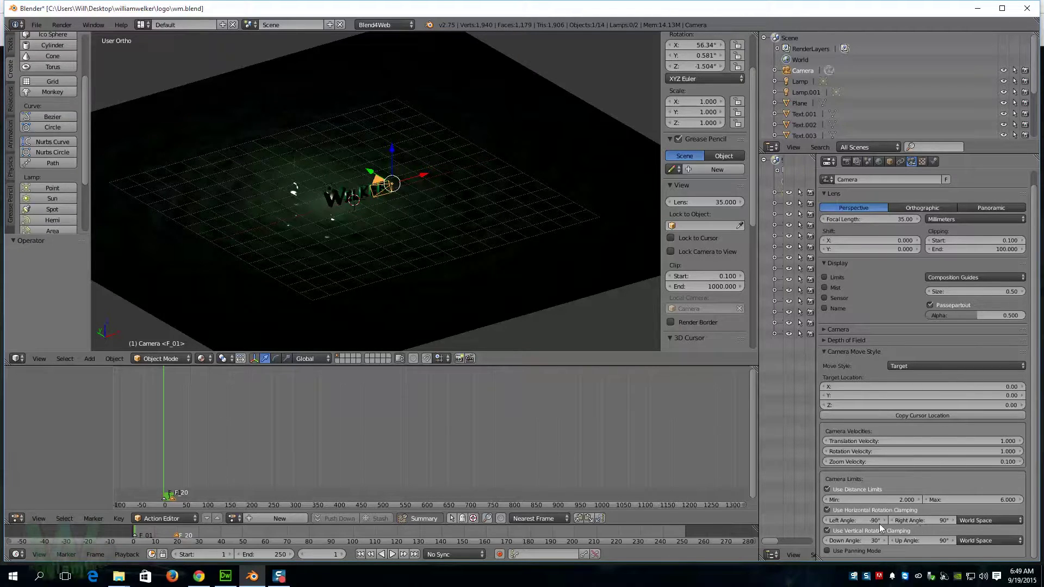
Step: Try Camera Space for horizontal rotation clamping, then set it back to World Space
left_click(978, 522)
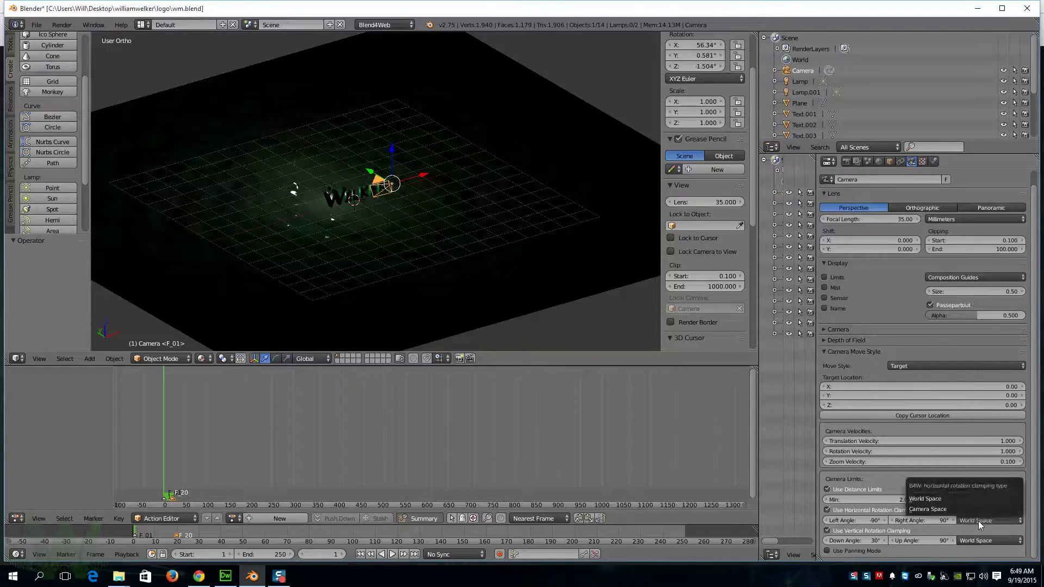
left_click(943, 499)
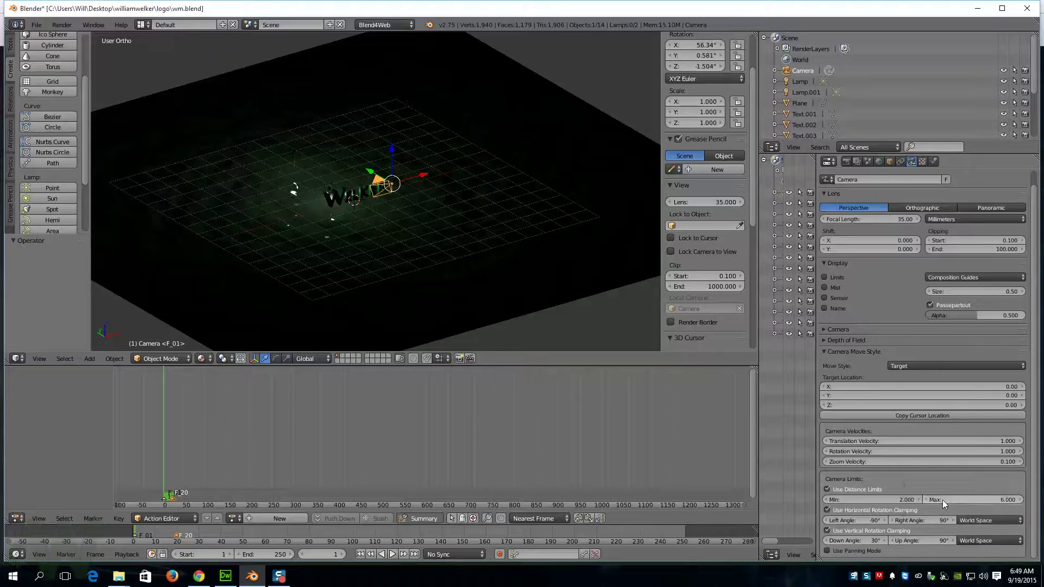
left_click(995, 521)
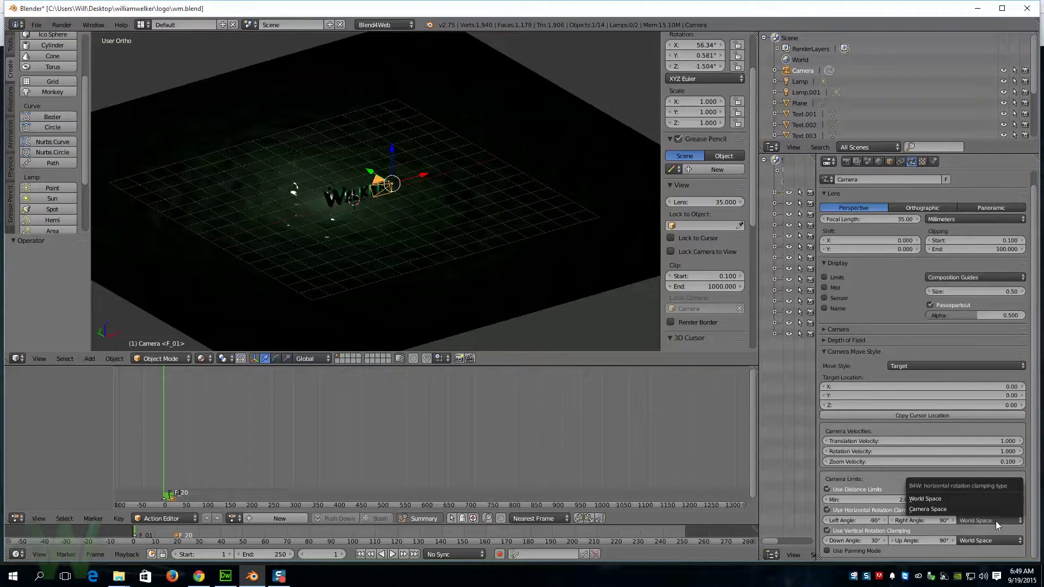
left_click(954, 510)
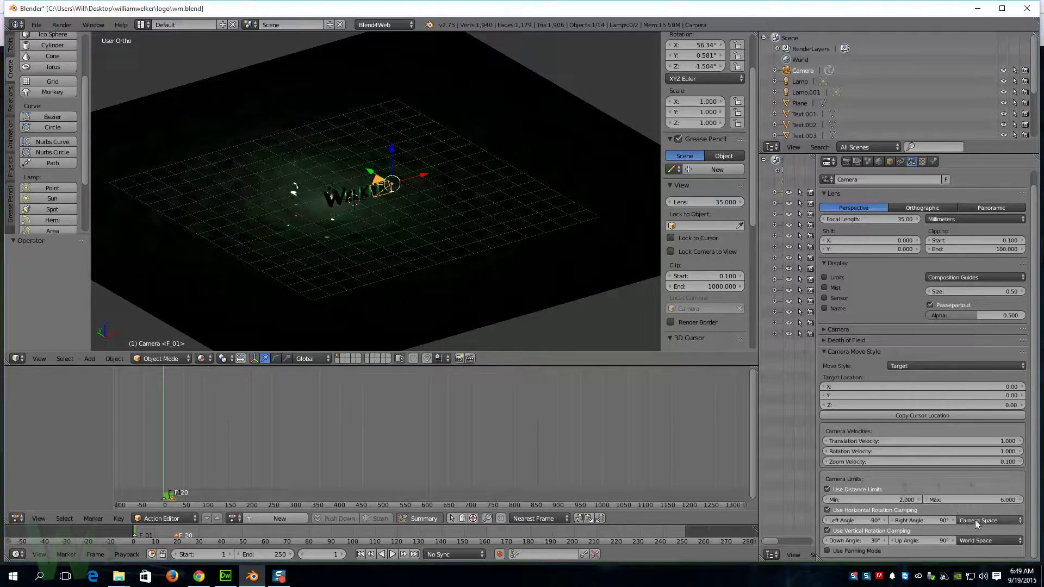
left_click(1012, 520)
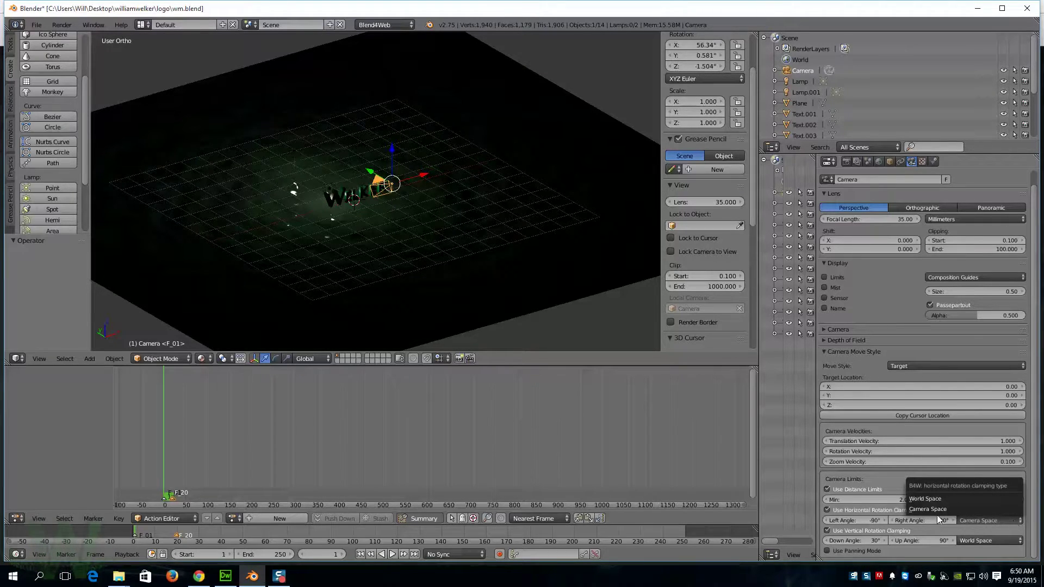
left_click(935, 499)
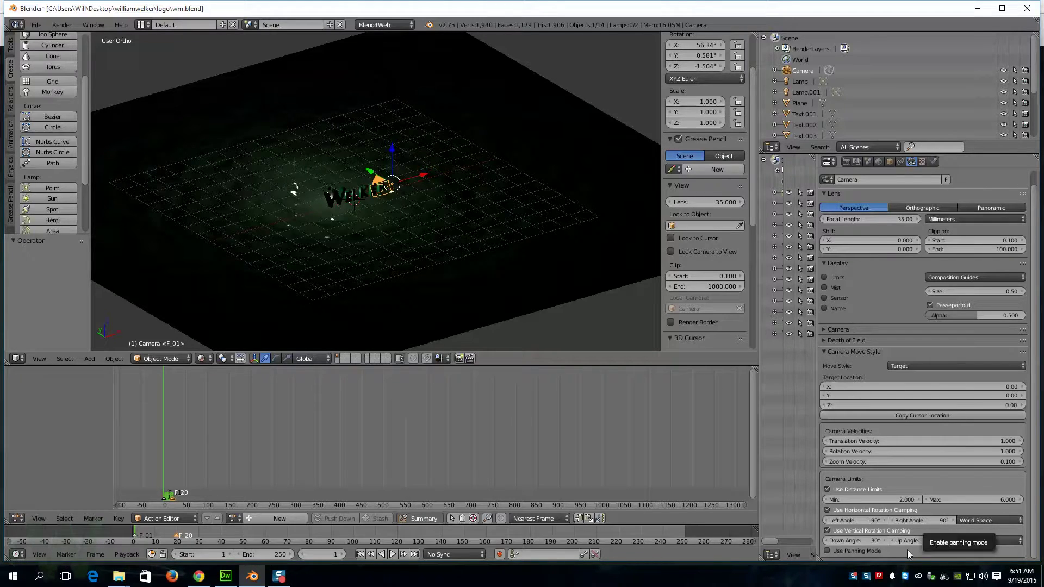
Step: Enable Use Panning Mode, re-export the scene as Blend4Web HTML to logo.html, and view it in Chrome
left_click(827, 551)
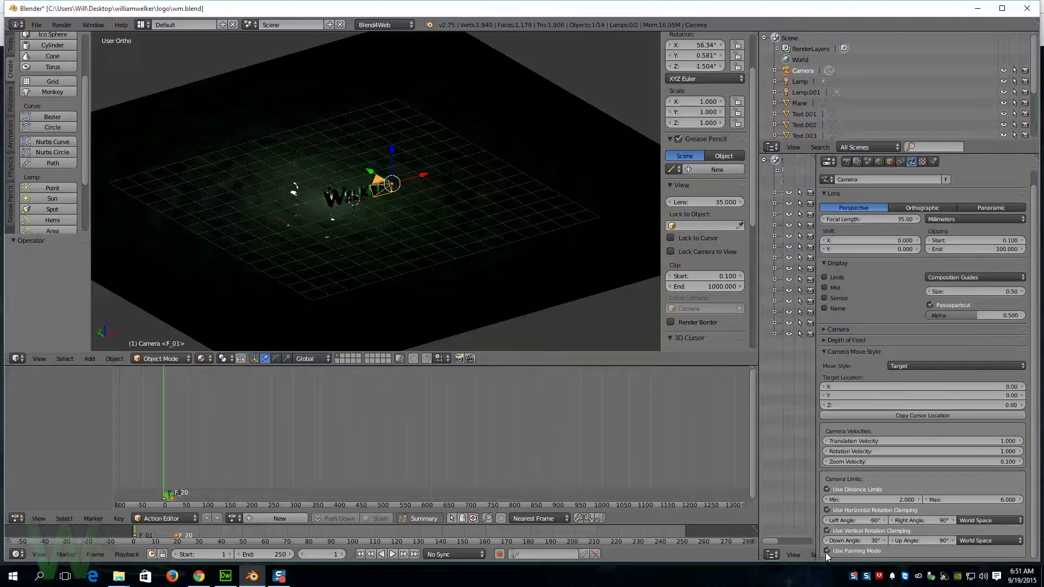
left_click(36, 27)
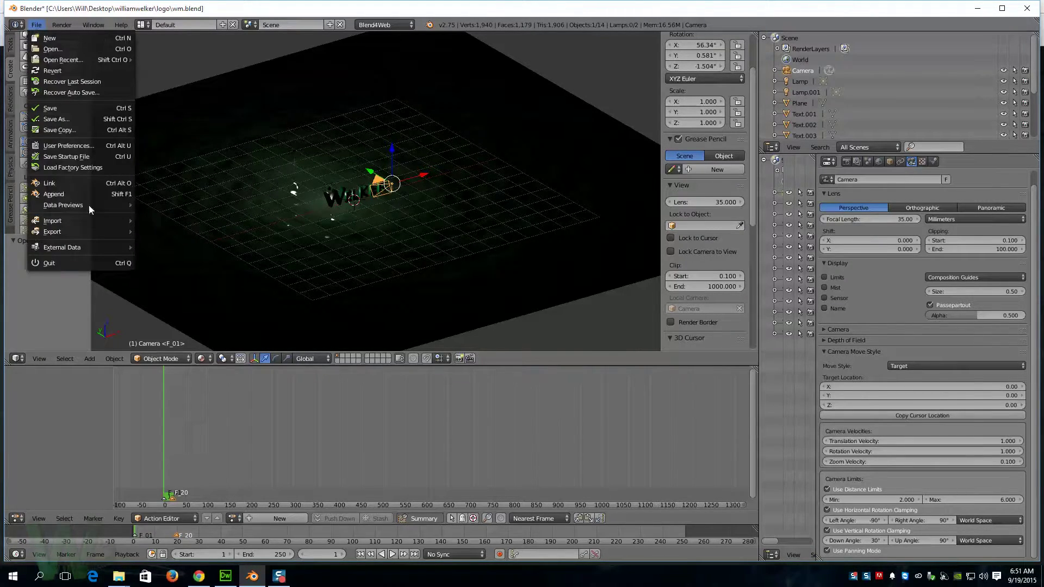
mouse_move(86, 232)
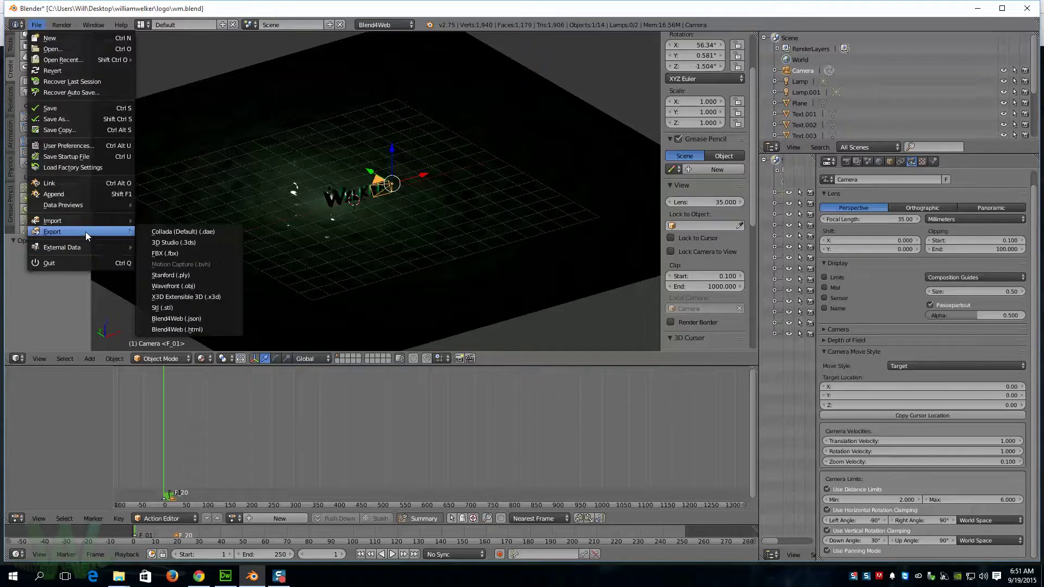
left_click(179, 328)
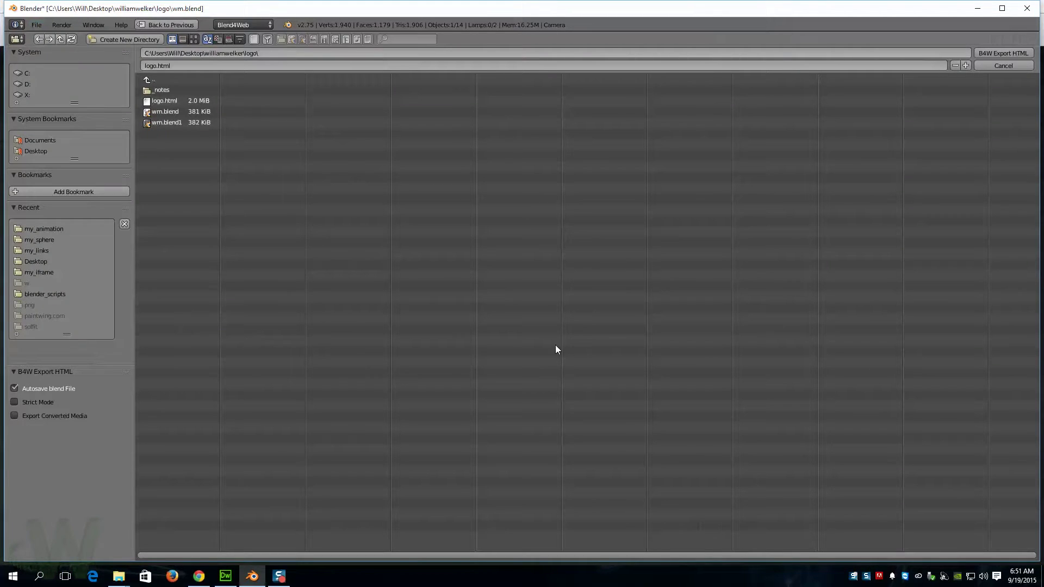
left_click(987, 53)
left_click(199, 575)
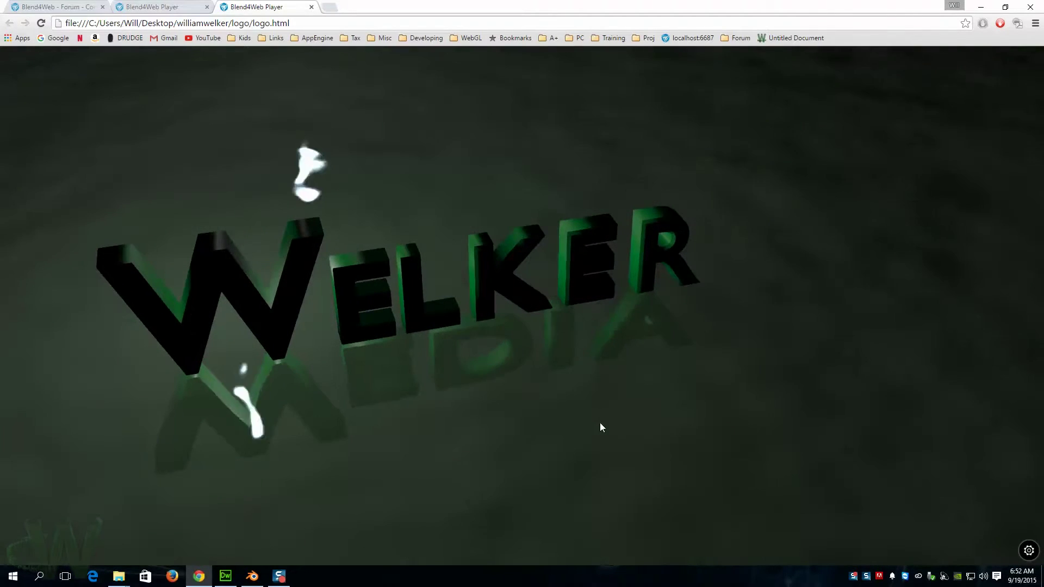
Step: Pan the Blend4Web Player view so the WELKER logo shifts left of centre
mouse_move(255, 574)
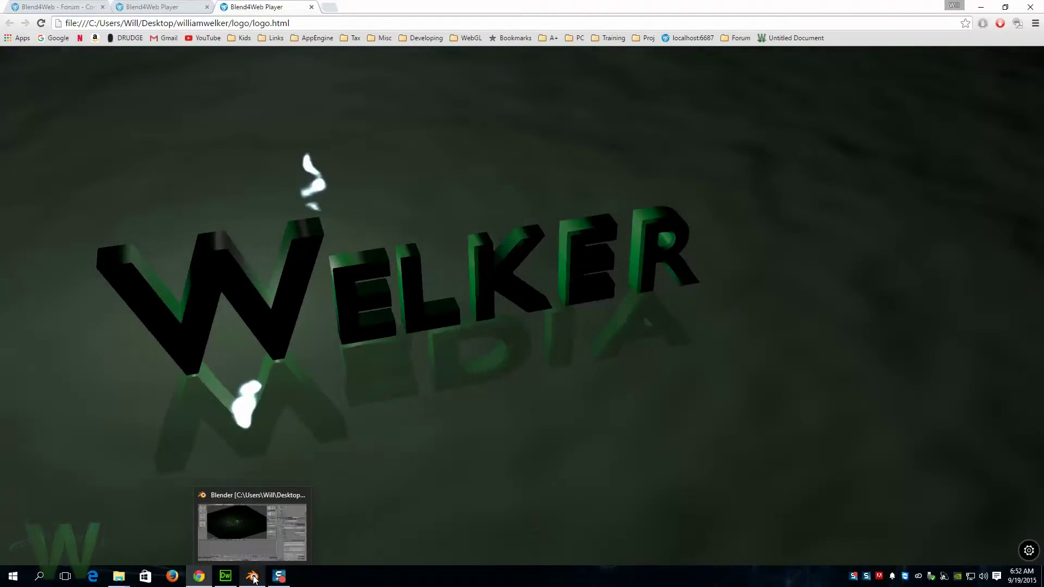
Step: Back in Blender, uncheck Use Panning Mode in the camera's Target move style
left_click(256, 574)
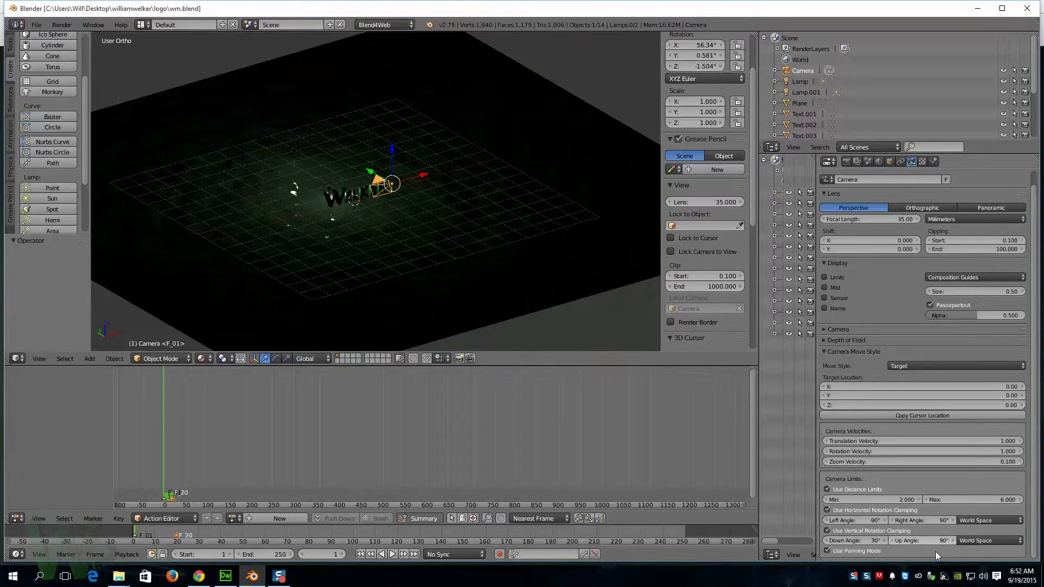
left_click(826, 550)
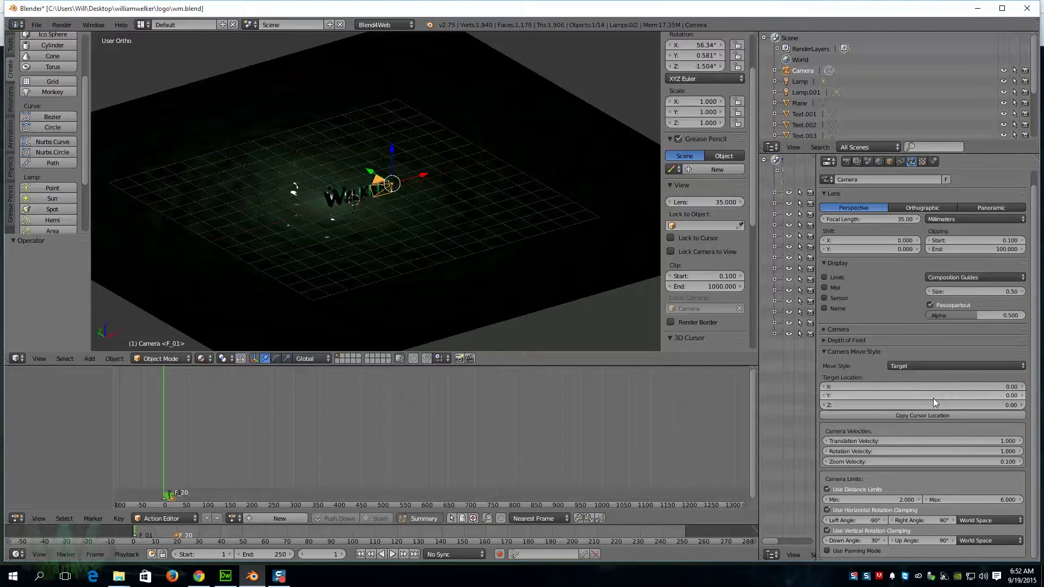
scroll(327, 204, "up", 10)
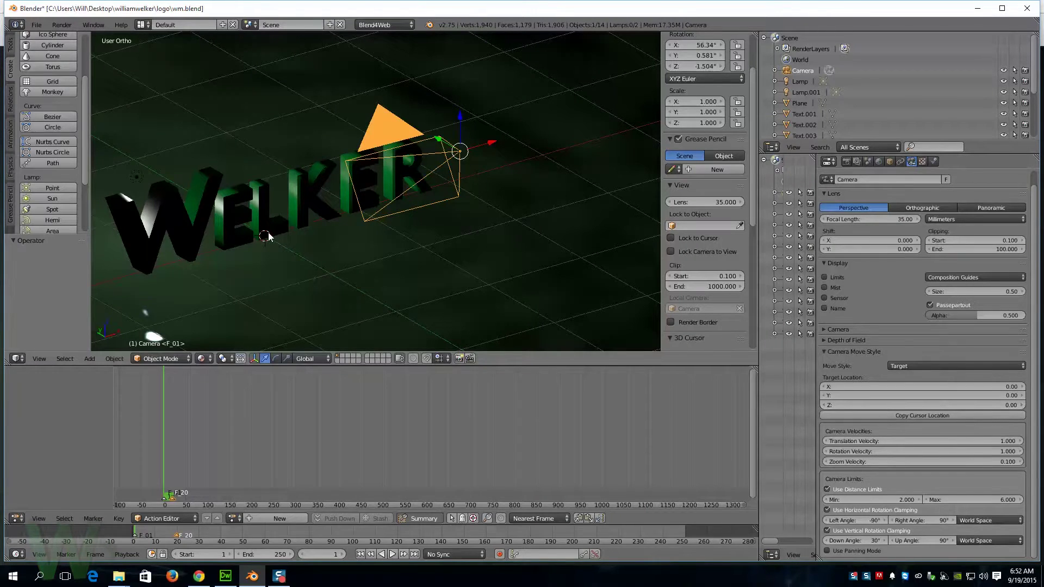
Step: Add a UV sphere beside the WELKER text and scale it to 0.218
left_click_drag(84, 107, 83, 58)
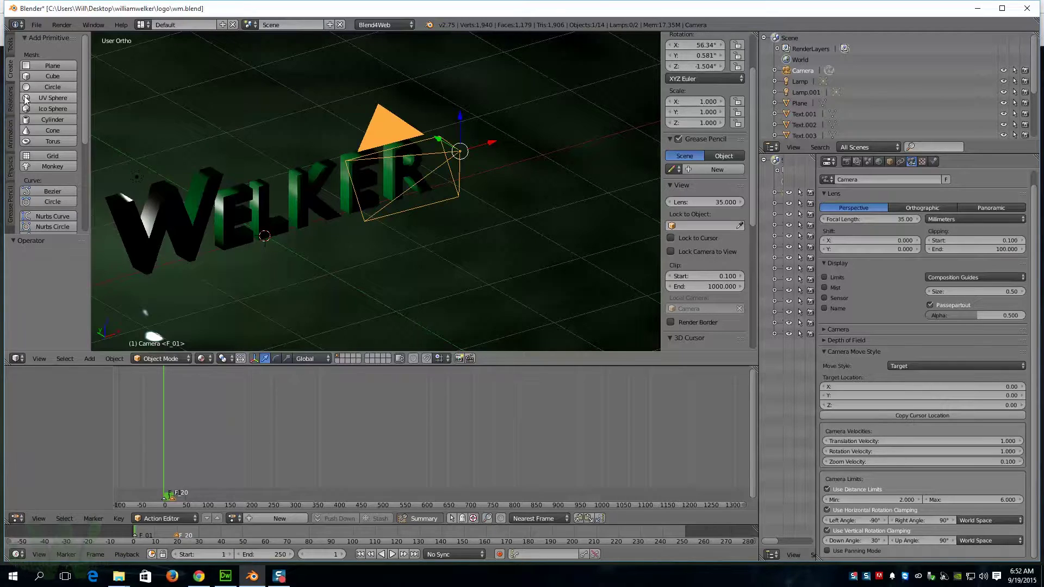
left_click(53, 98)
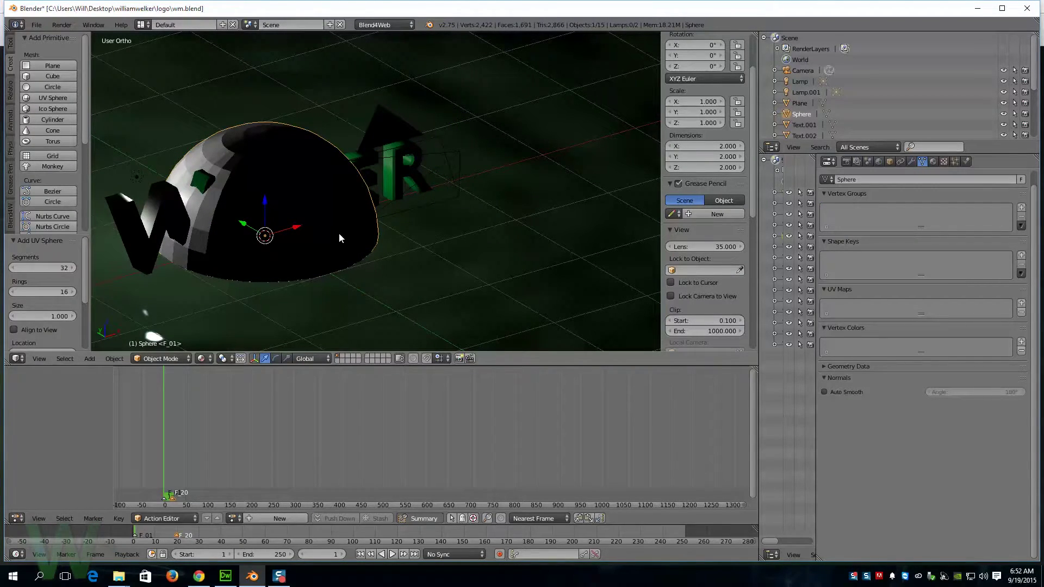
key("s")
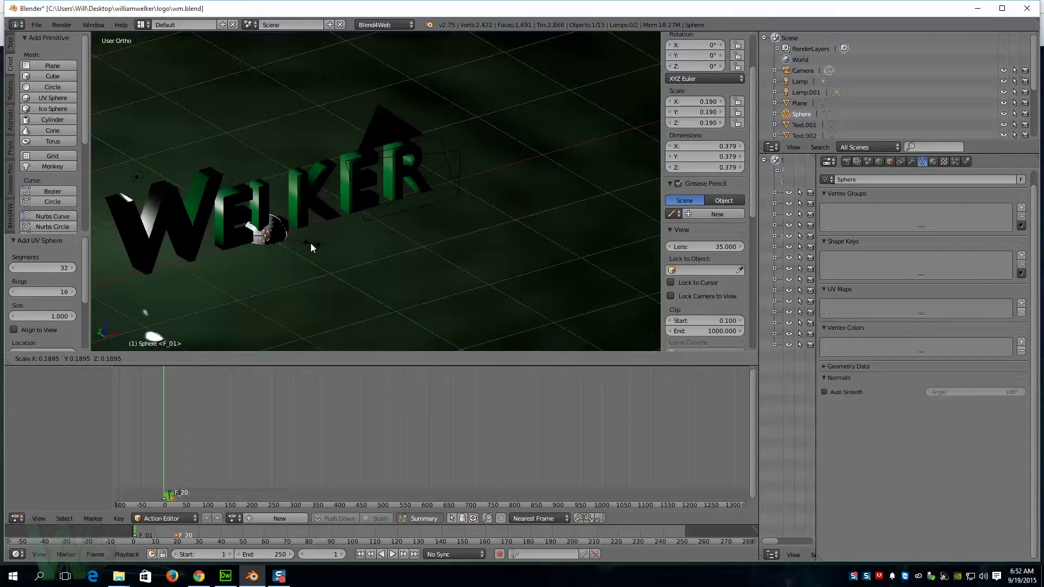
left_click(318, 249)
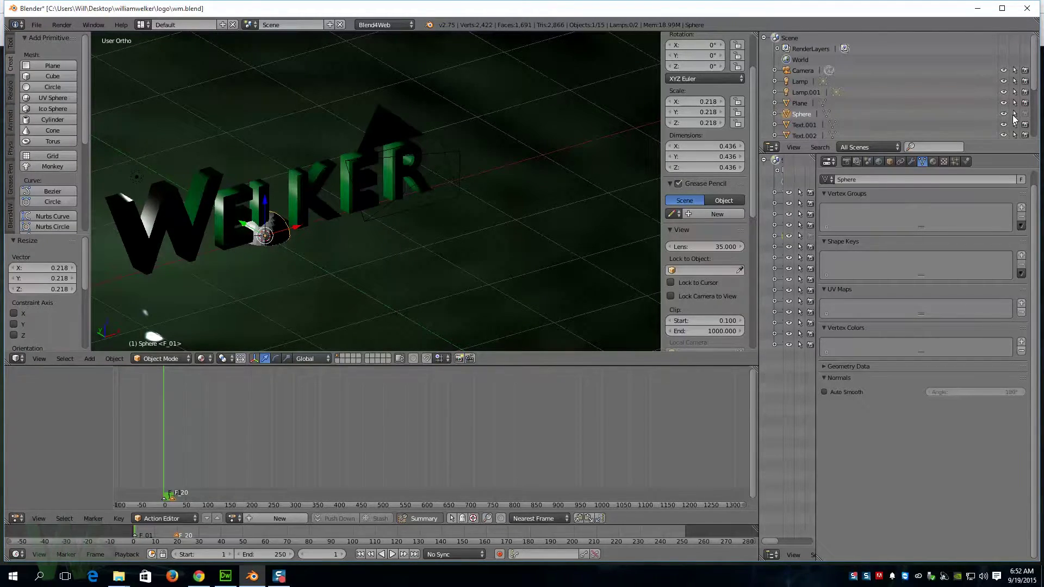
Step: Select the camera and switch to the camera view (Numpad 0)
scroll(328, 247, "down", 3)
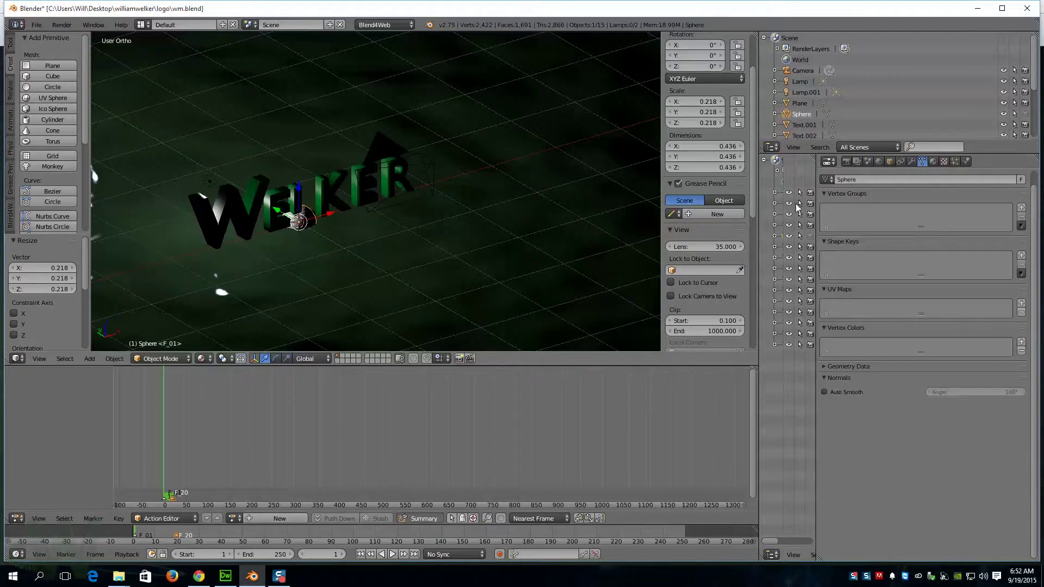
right_click(382, 145)
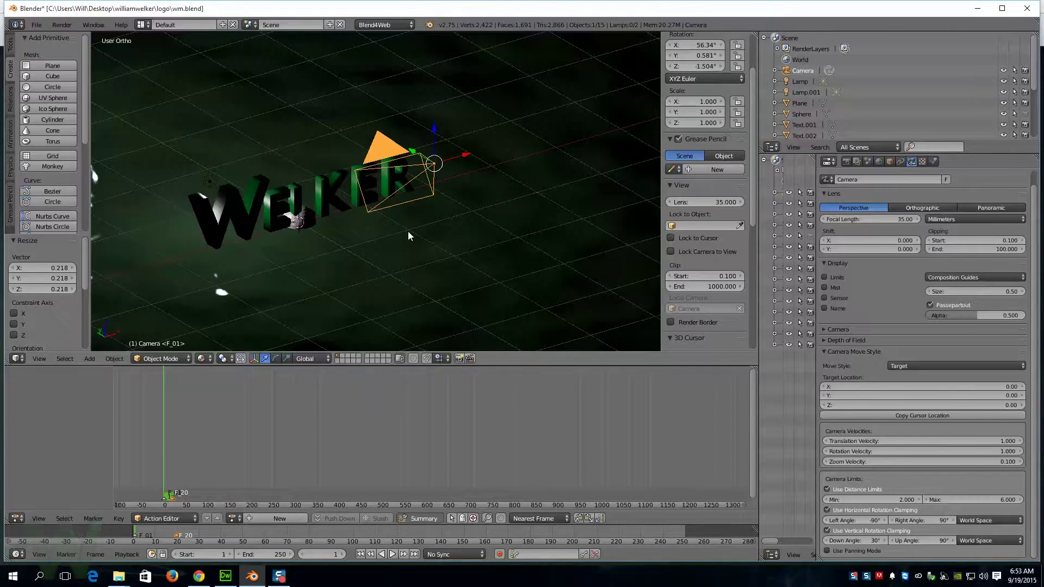
key("KP_0")
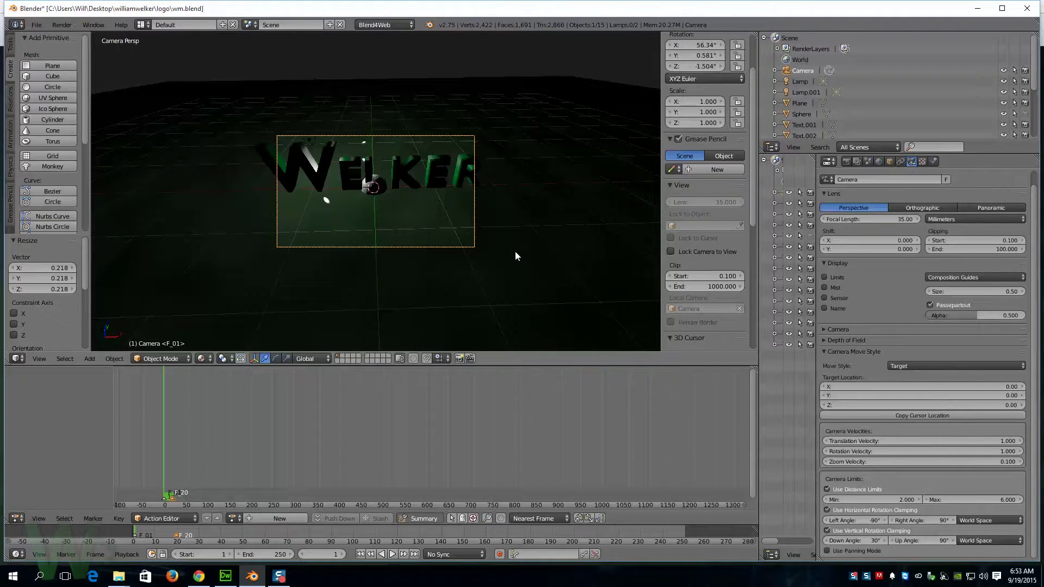
Step: Enable Lock Camera to View and zoom the camera in and out on the scene
left_click(671, 252)
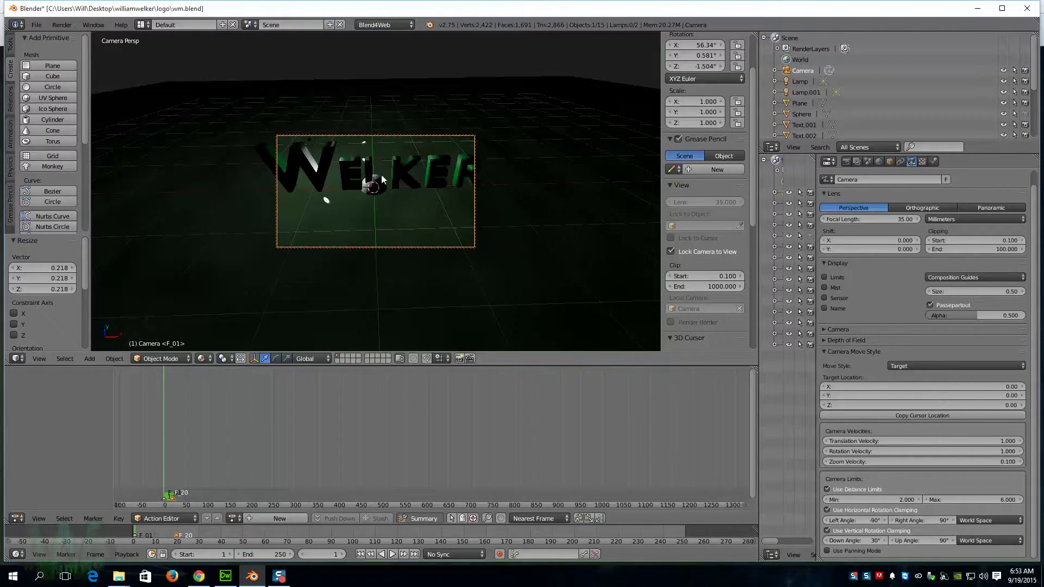
scroll(382, 179, "down", 3)
scroll(382, 179, "down", 3)
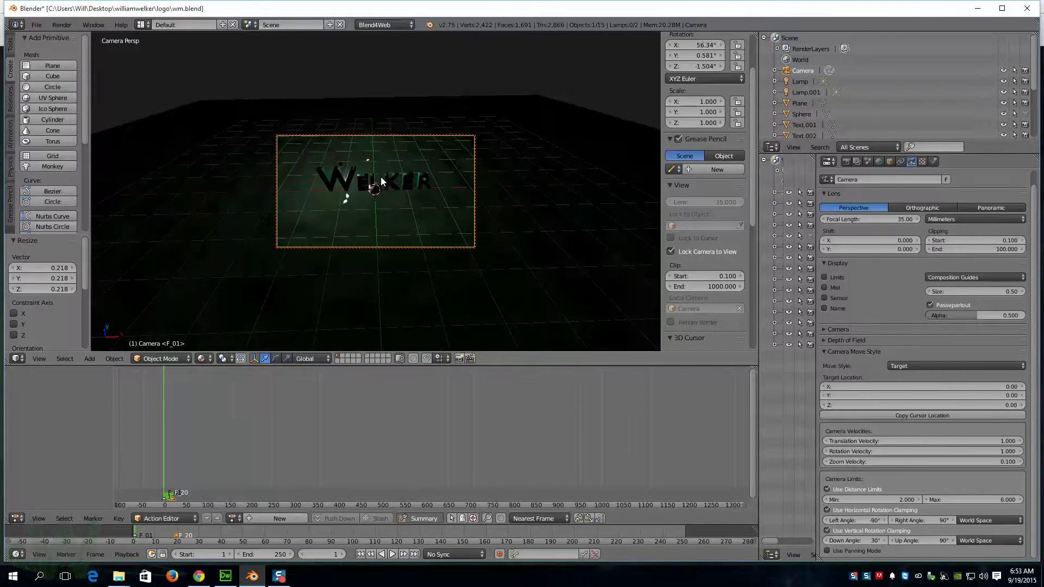
scroll(382, 180, "up", 2)
scroll(382, 179, "down", 2)
scroll(382, 180, "down", 3)
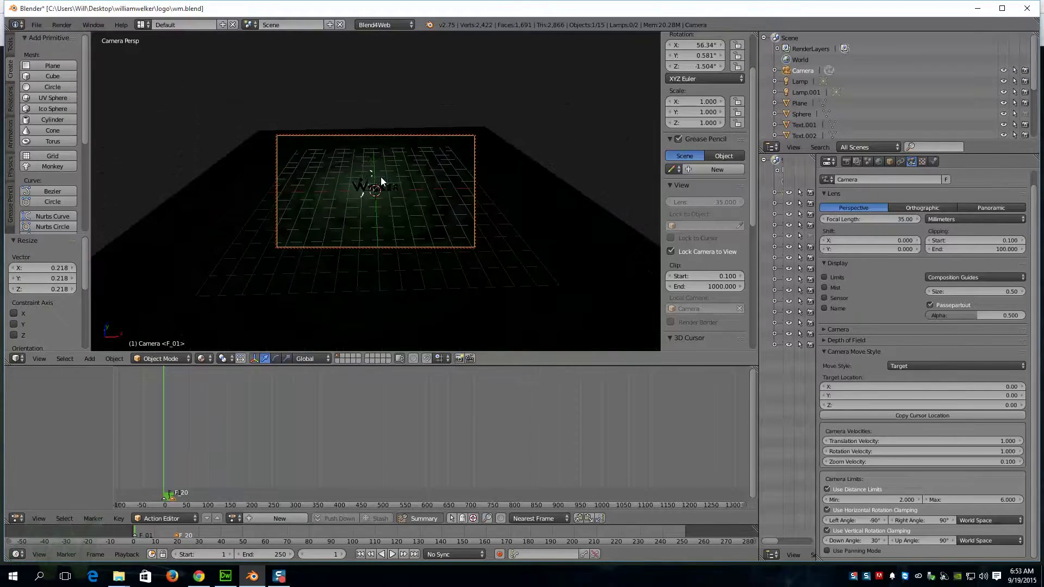
scroll(382, 180, "up", 4)
scroll(390, 192, "up", 2)
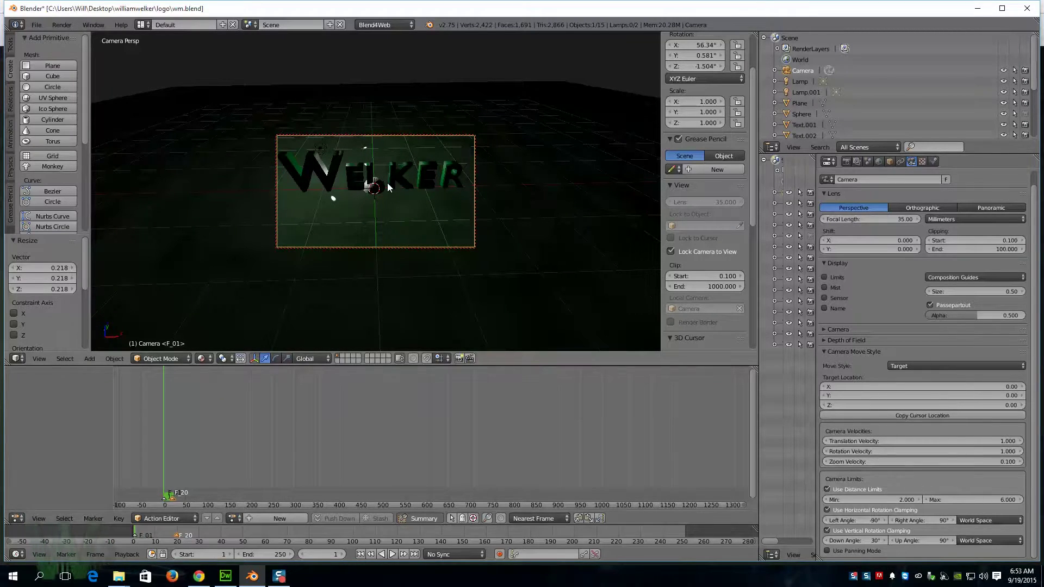
scroll(387, 183, "down", 2)
scroll(390, 188, "down", 8)
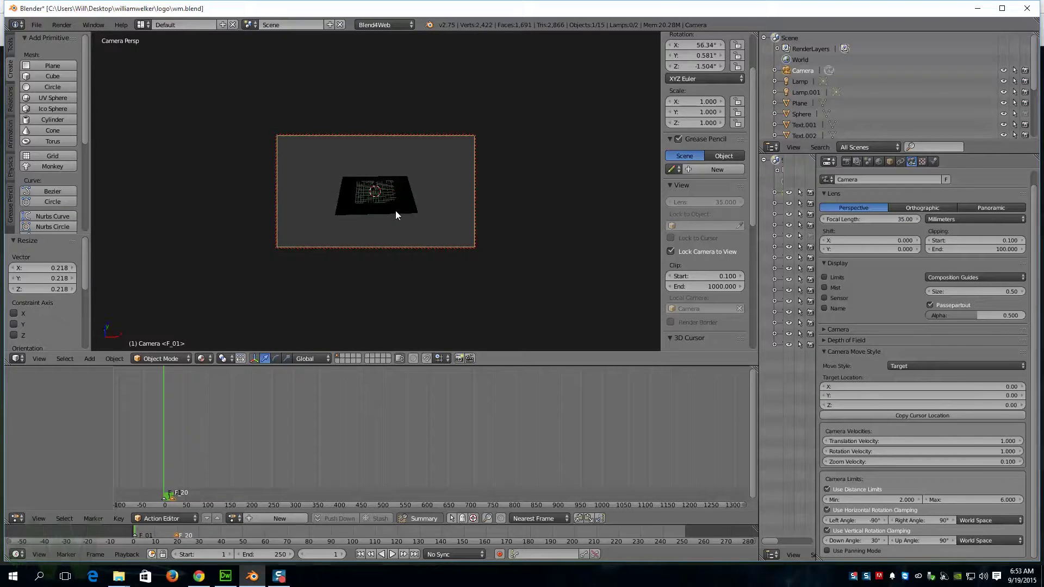
scroll(395, 211, "up", 8)
scroll(395, 216, "up", 2)
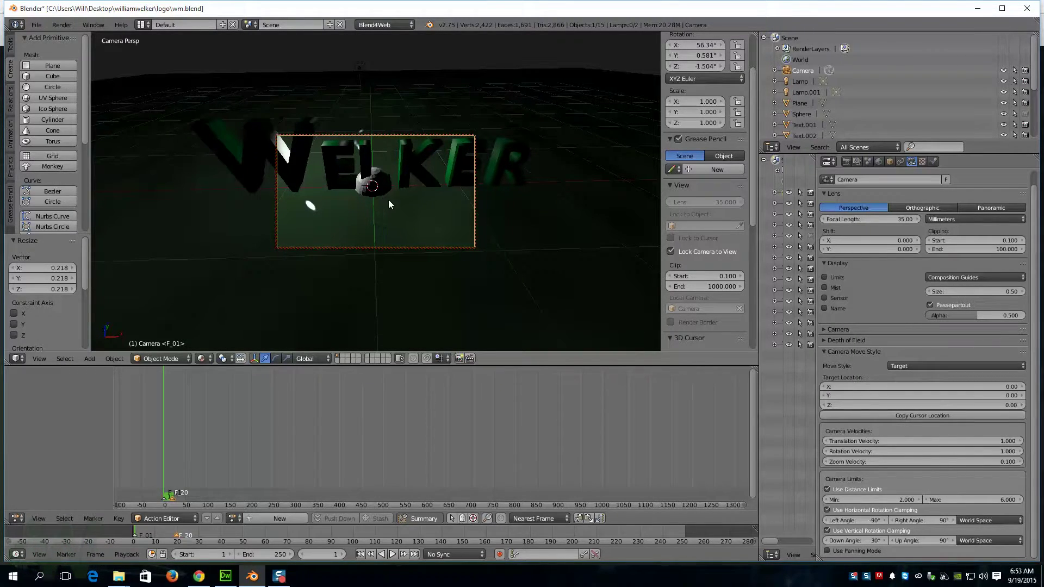
Step: Orbit, tilt and move the camera closer for a lower framing of WELKER
middle_click_drag(390, 201, 477, 193)
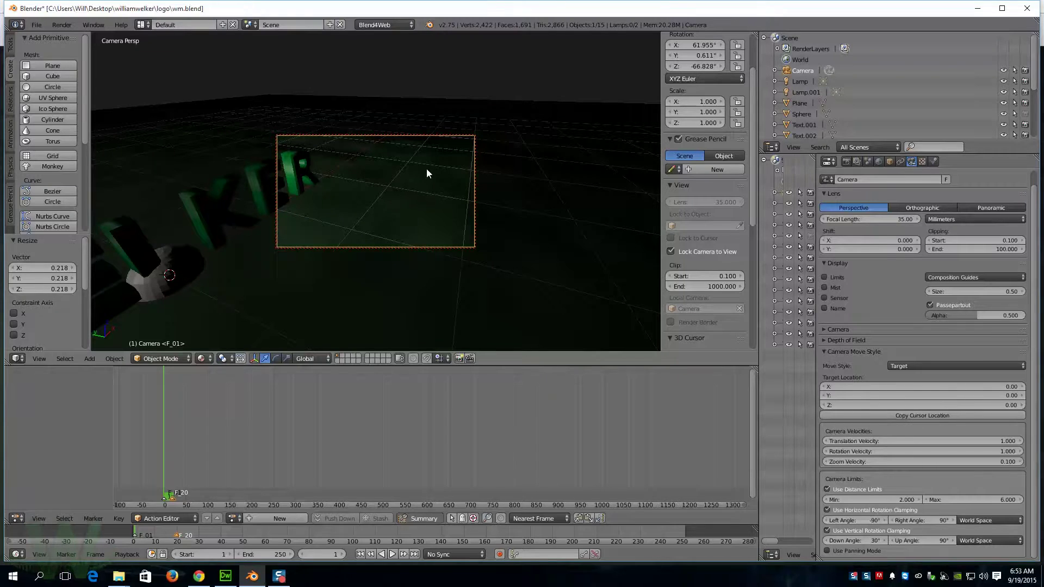
middle_click_drag(429, 168, 343, 177)
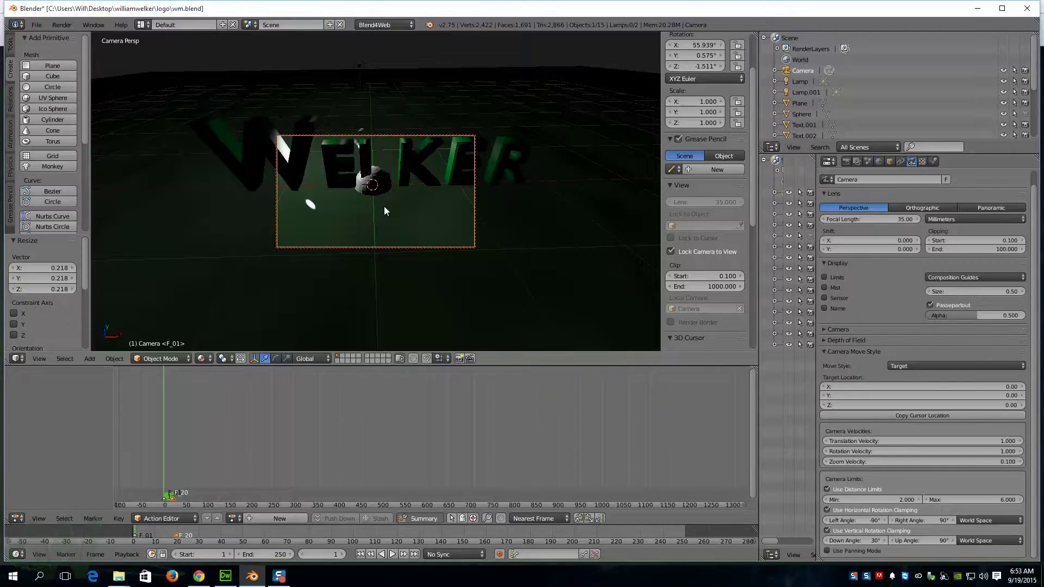
middle_click_drag(385, 210, 383, 152)
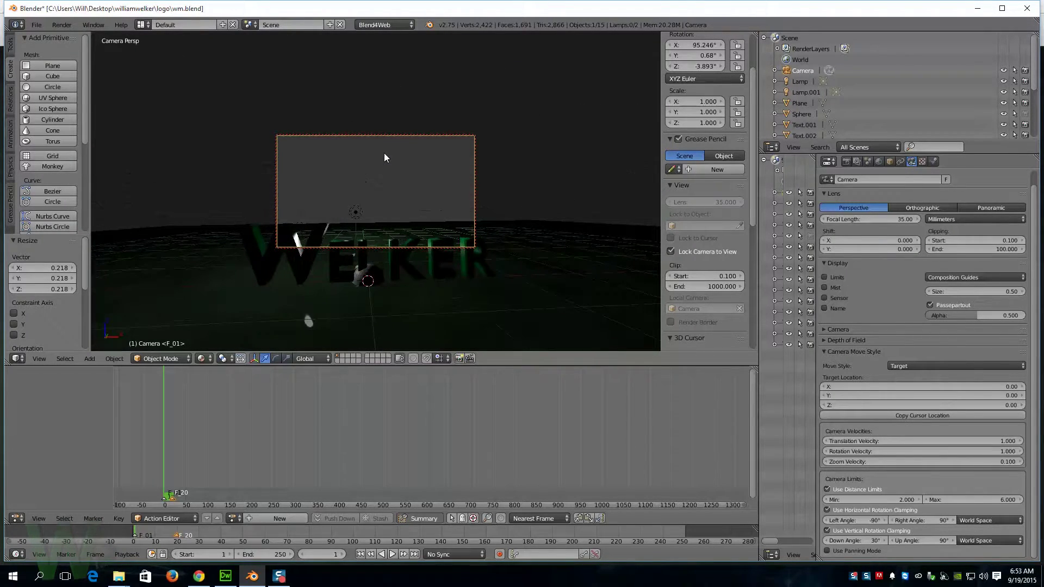
middle_click_drag(382, 209, 391, 158, "shift")
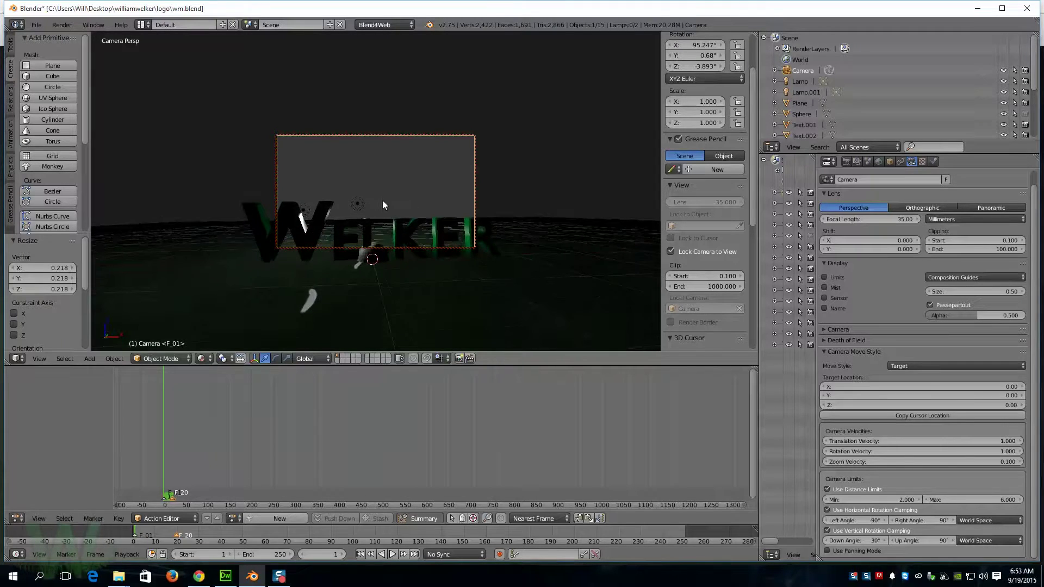
scroll(383, 208, "up", 2)
middle_click_drag(383, 208, 410, 194, "shift")
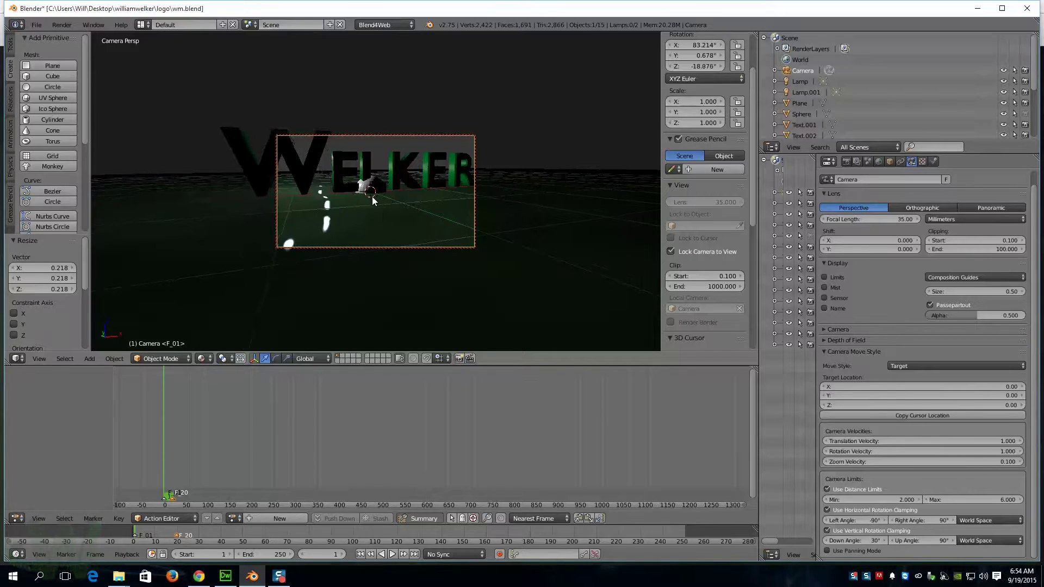
middle_click_drag(368, 179, 463, 232)
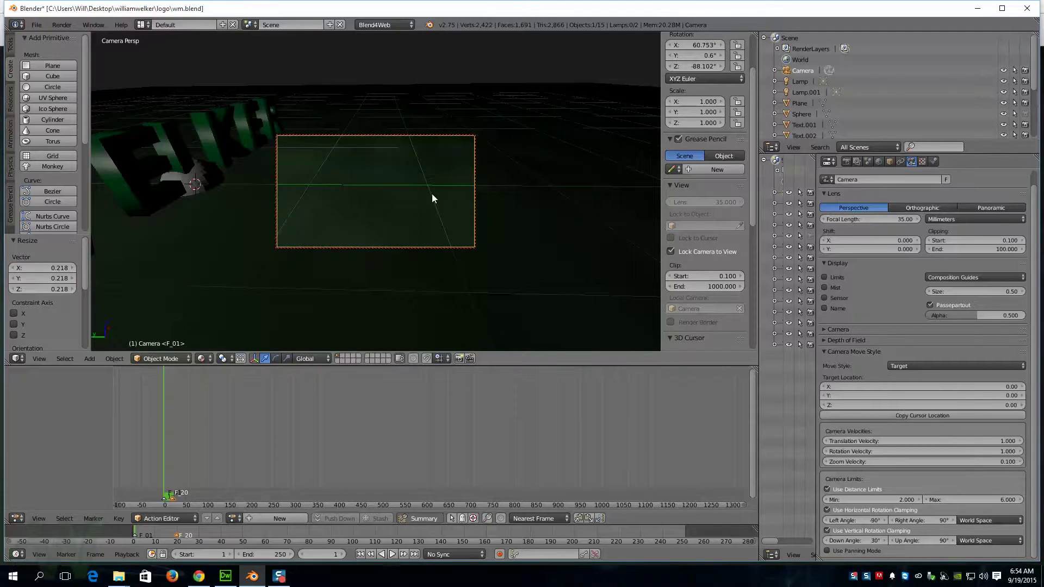
middle_click_drag(431, 195, 347, 170)
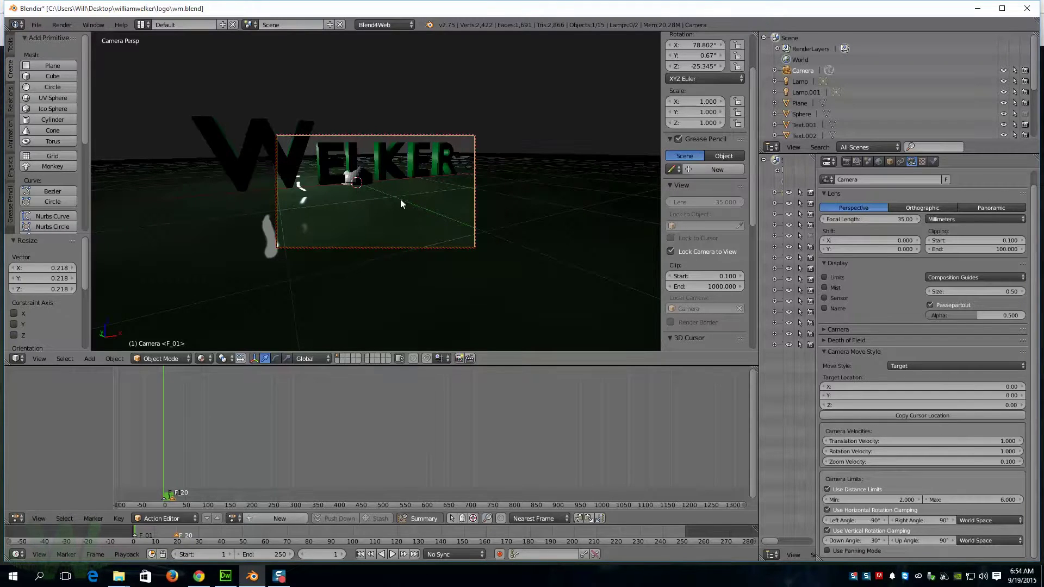
middle_click_drag(409, 205, 526, 200)
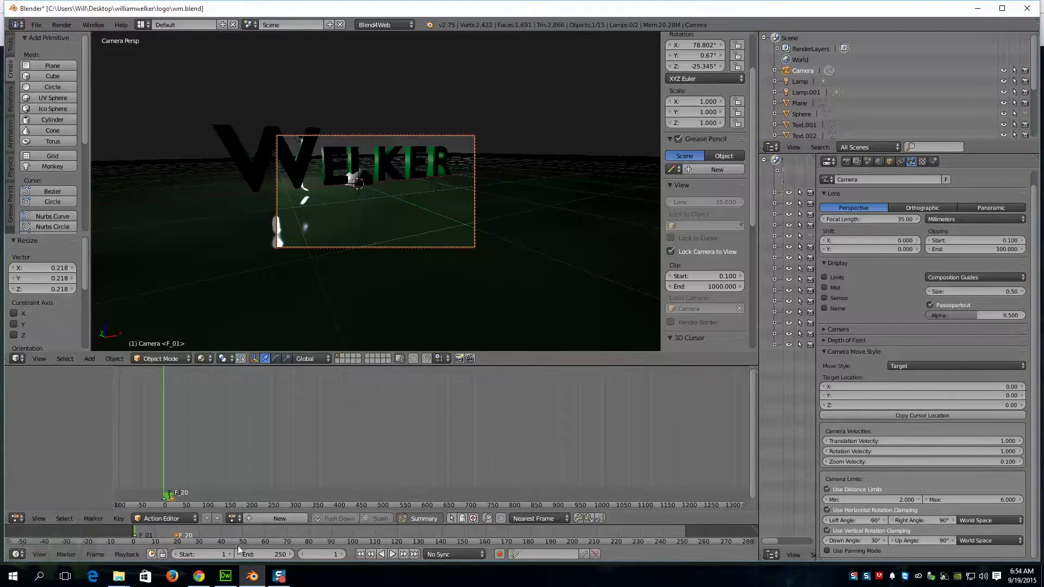
left_click(199, 576)
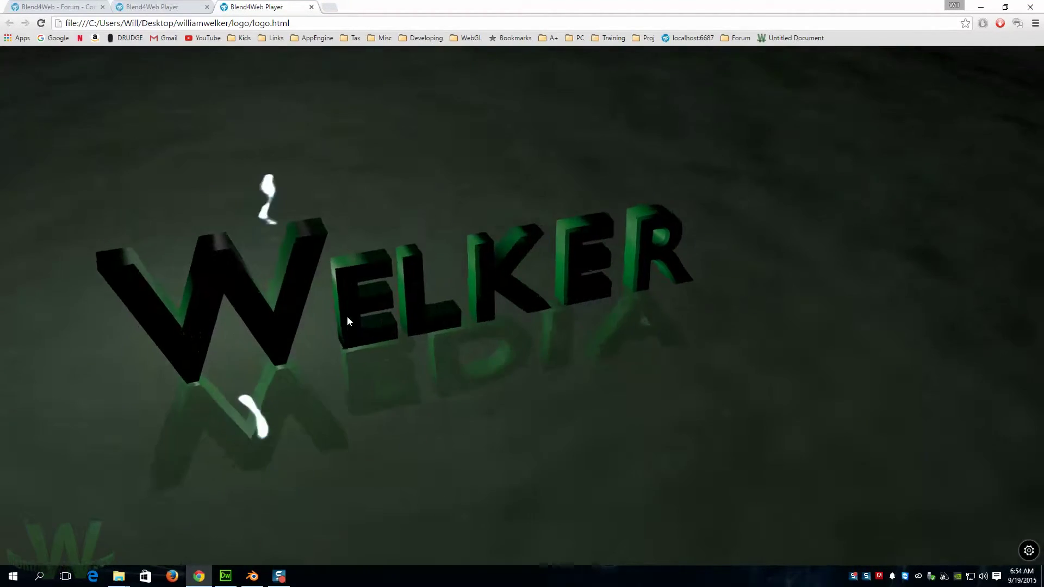
Step: Switch through the Chrome tabs (lake scene, forum, WELKER logo), ending on the sphere panorama
left_click(152, 8)
left_click(74, 6)
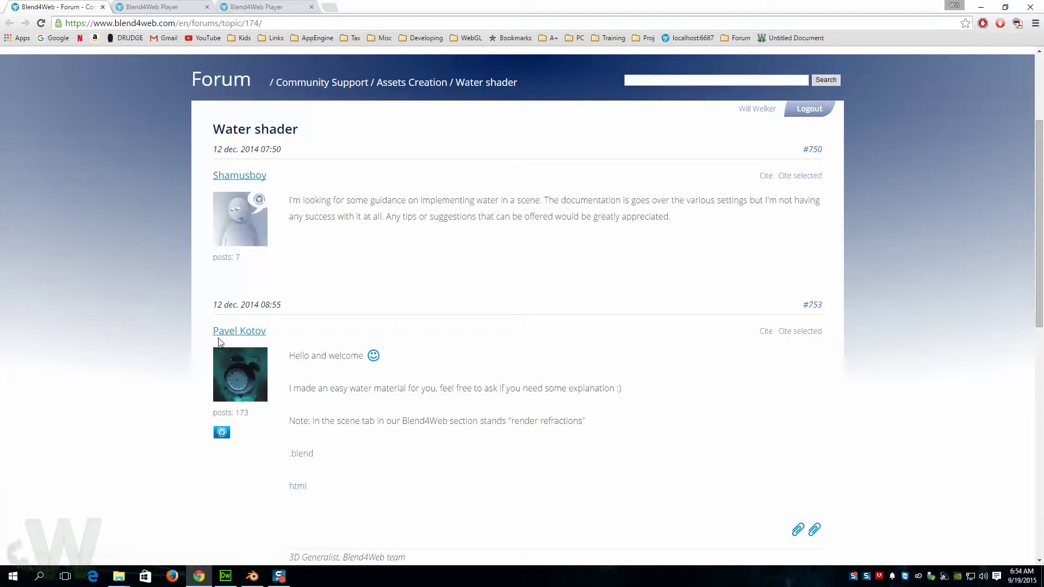
left_click(261, 11)
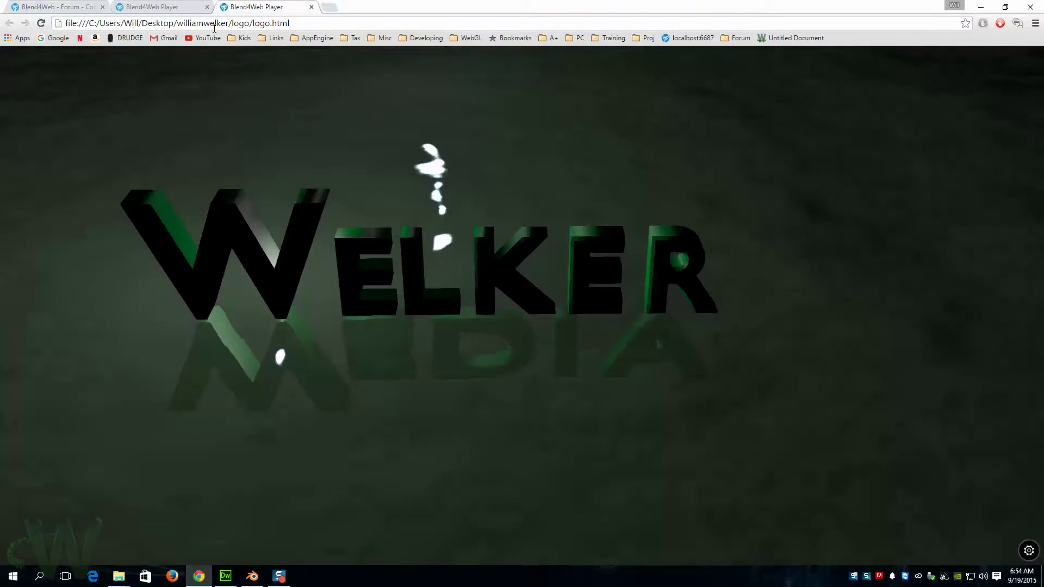
left_click(170, 13)
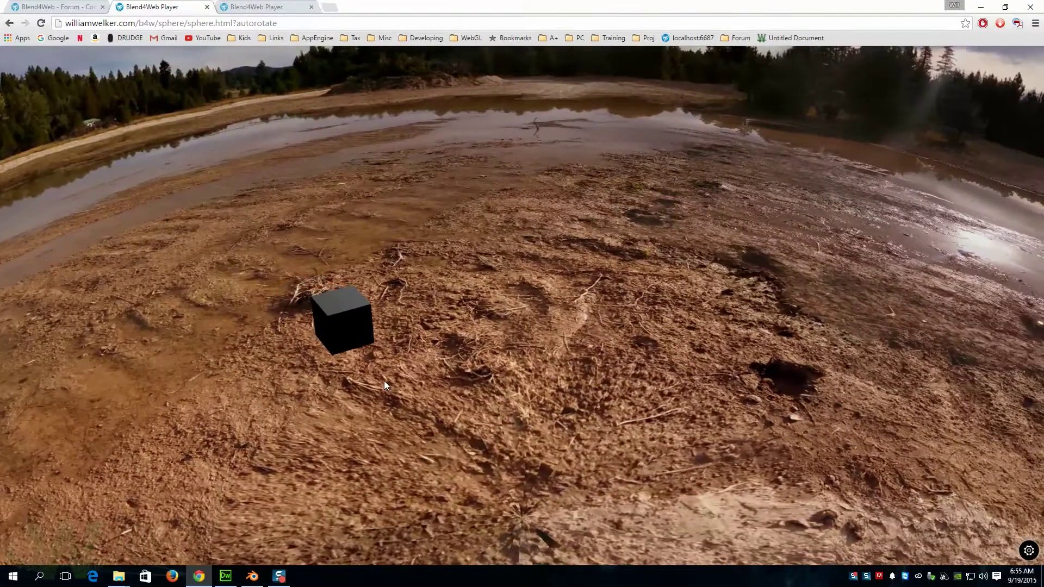
Step: Turn the sphere panorama view right toward the water and tilt up to the horizon
left_click_drag(383, 380, 484, 370)
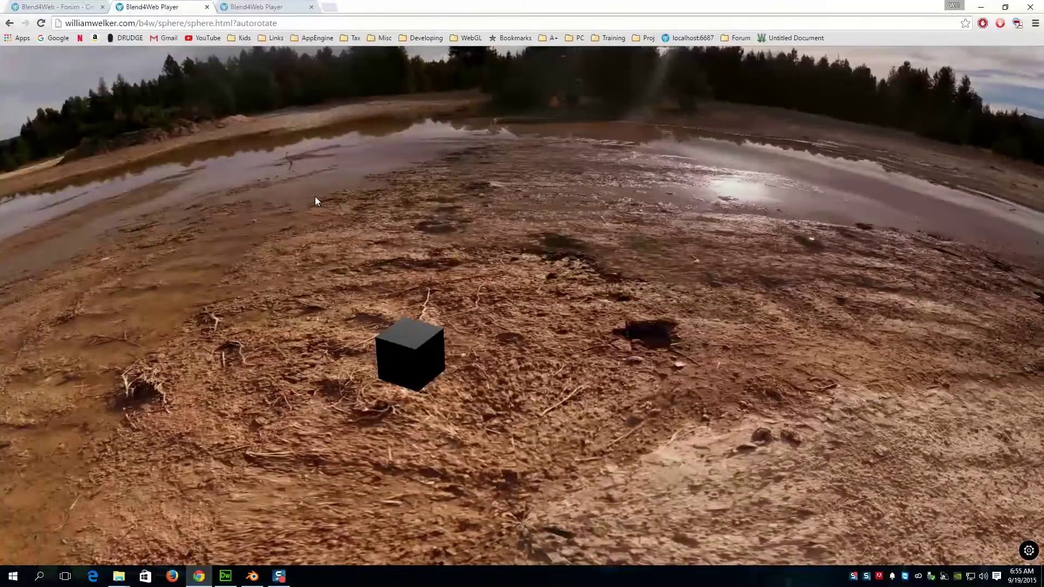
left_click_drag(403, 348, 711, 256)
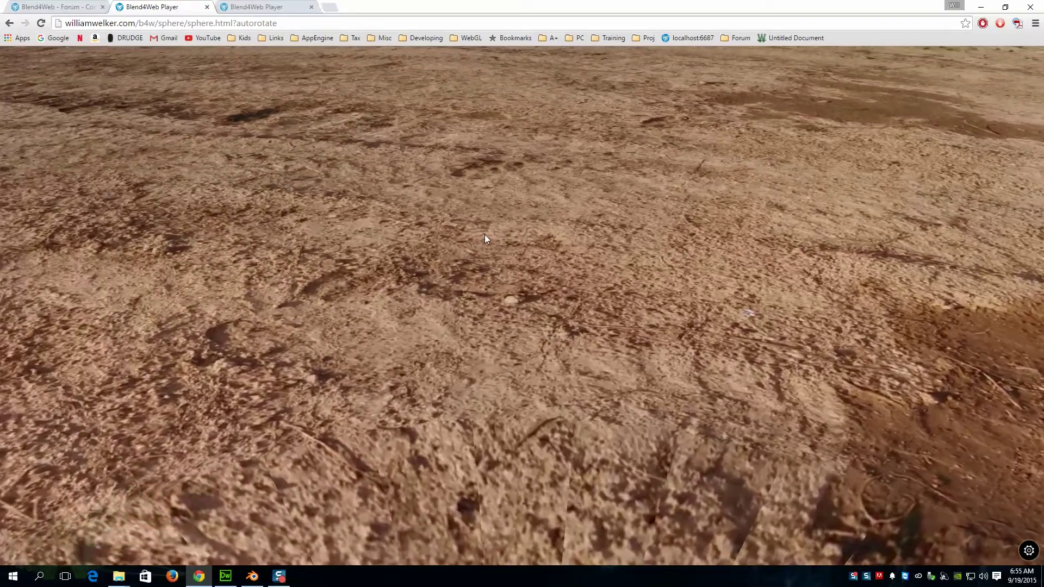
left_click_drag(484, 239, 523, 292)
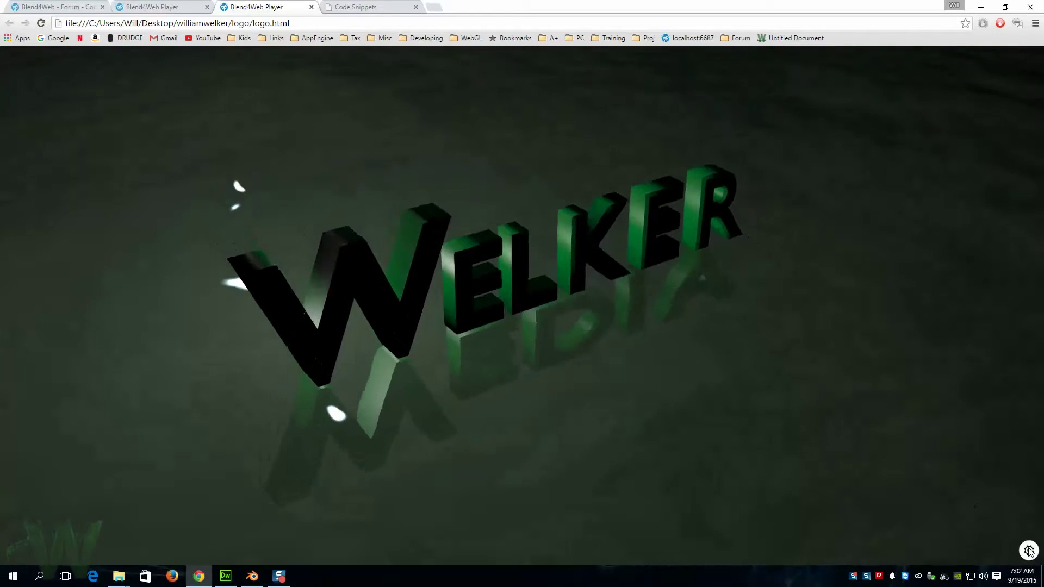
Step: Append '?autorotate' to the logo.html address in Chrome
mouse_move(1029, 551)
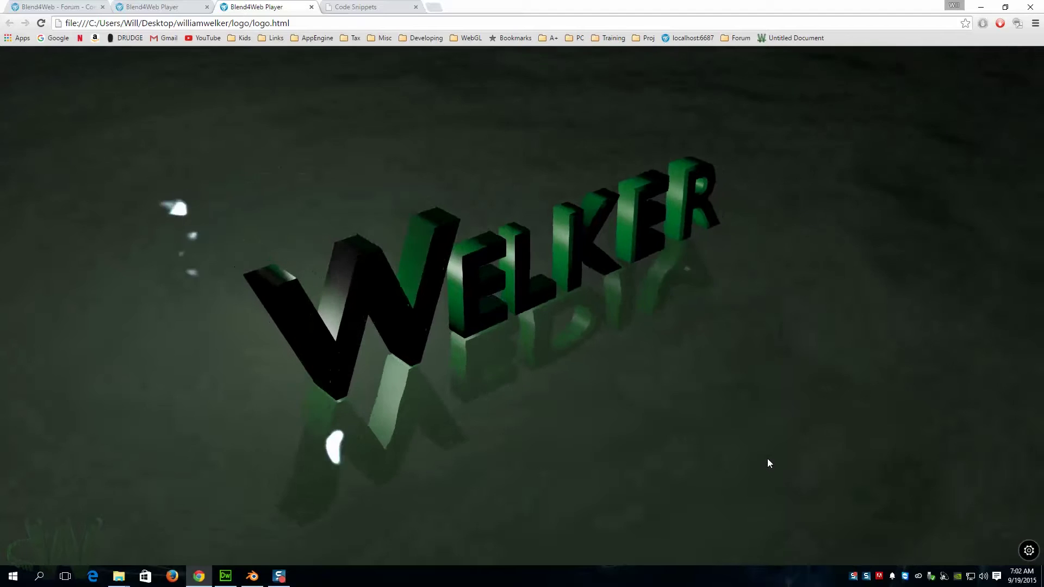
left_click(297, 24)
left_click(296, 23)
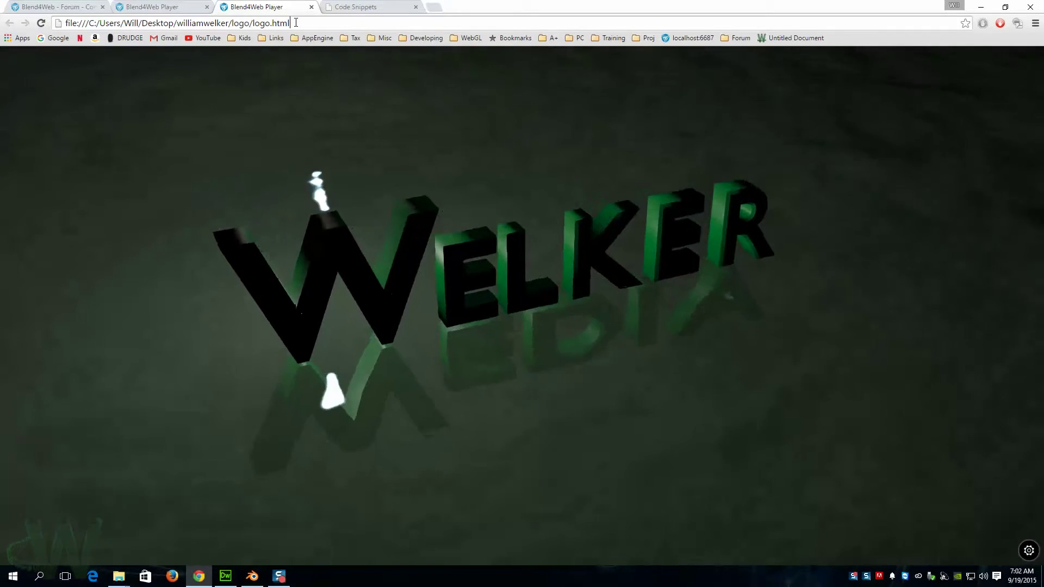
type("?")
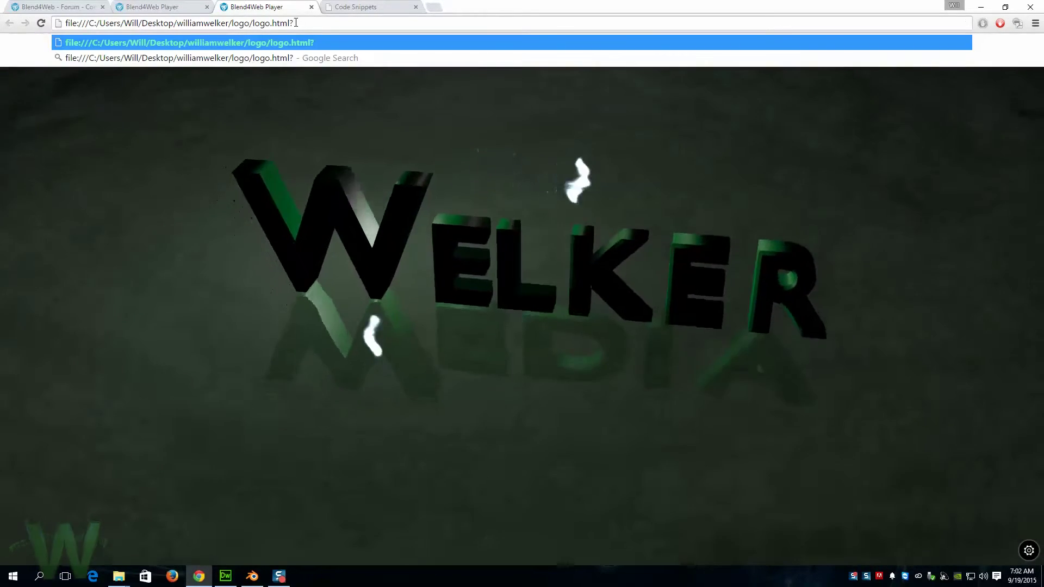
type("aut")
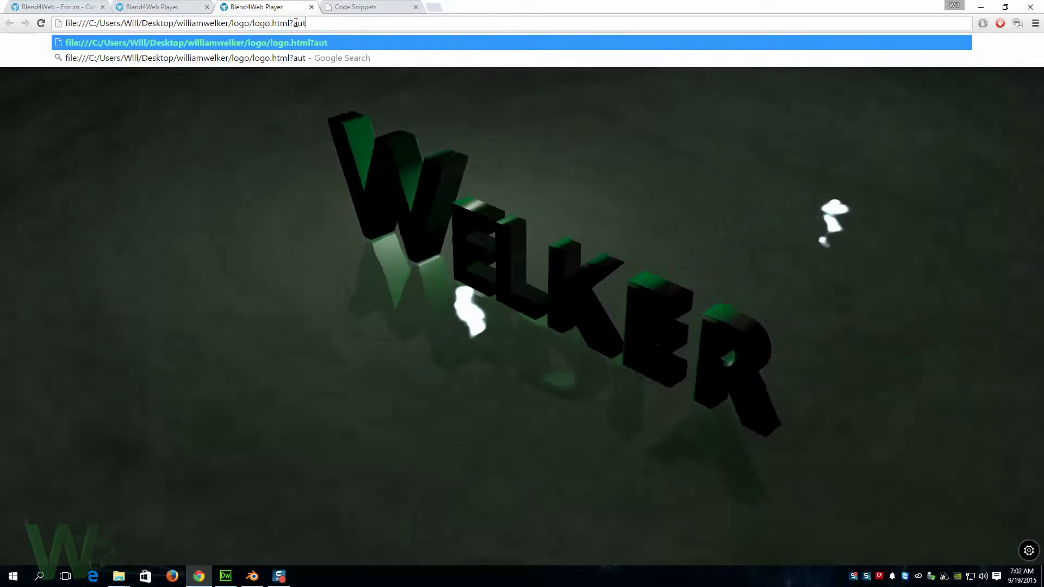
type("orotate")
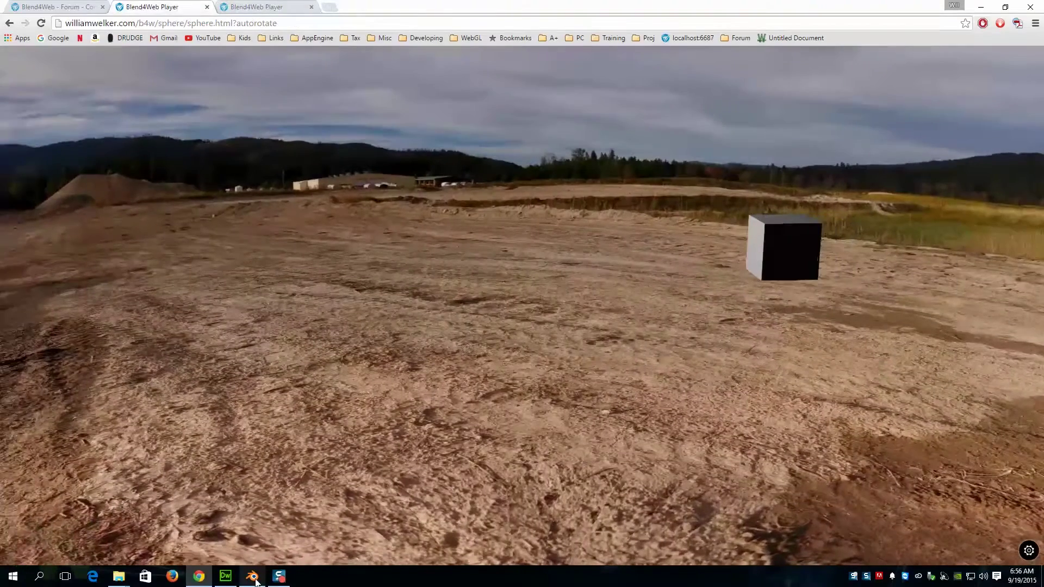
Step: Back in Blender, set the camera's Clipping End to 10
left_click(255, 578)
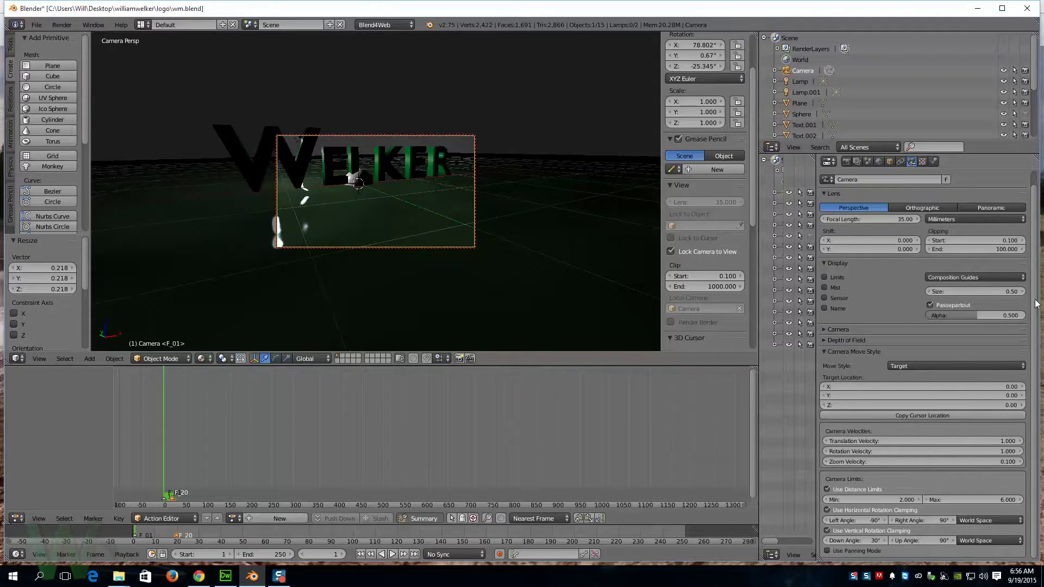
scroll(1036, 294, "up", 2)
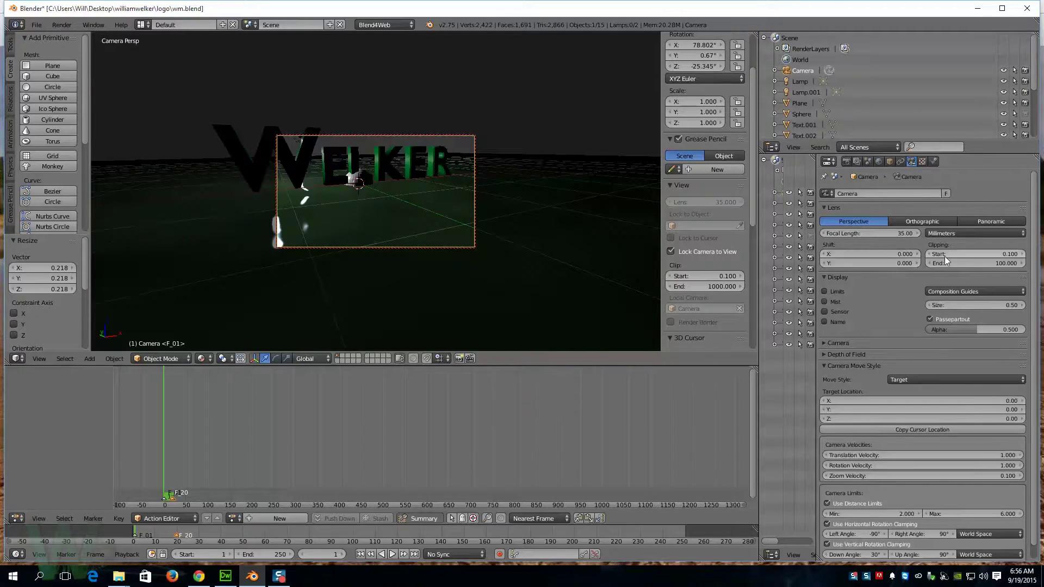
left_click(960, 262)
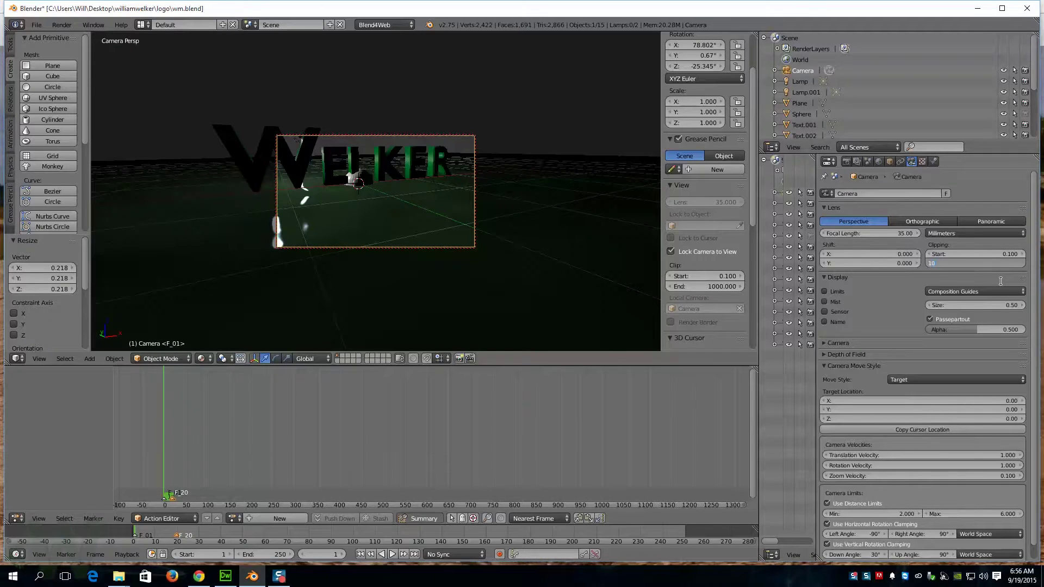
type("10")
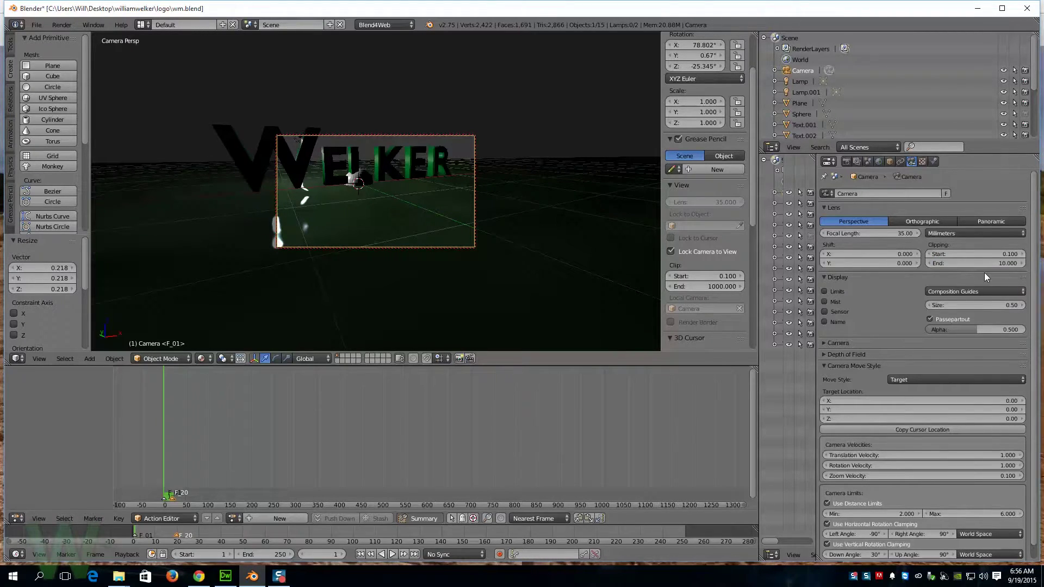
key("Return")
Step: Re-export the scene as Blend4Web HTML over logo.html and return to the logo page in Chrome
left_click(35, 25)
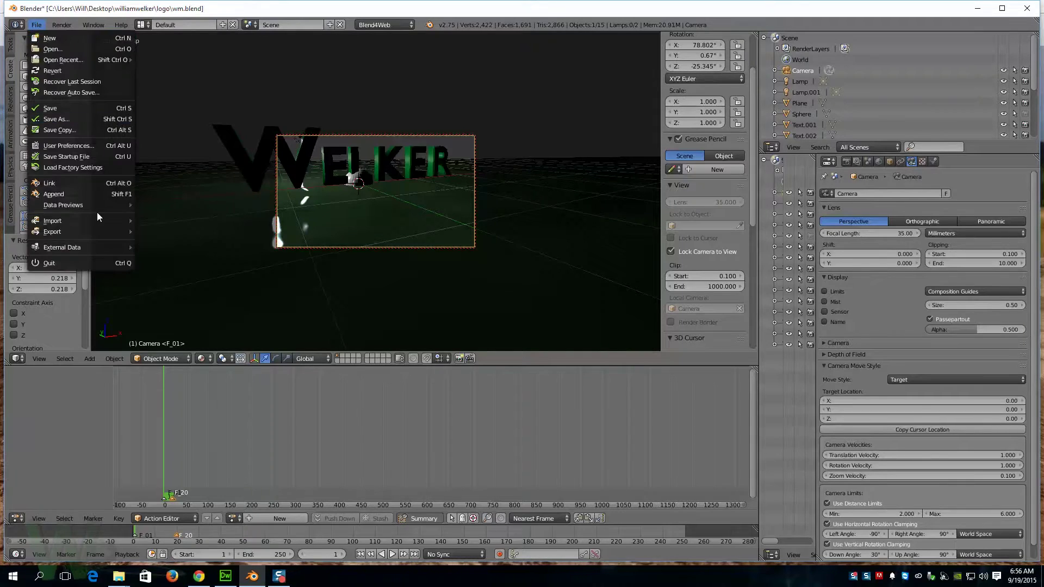
mouse_move(79, 246)
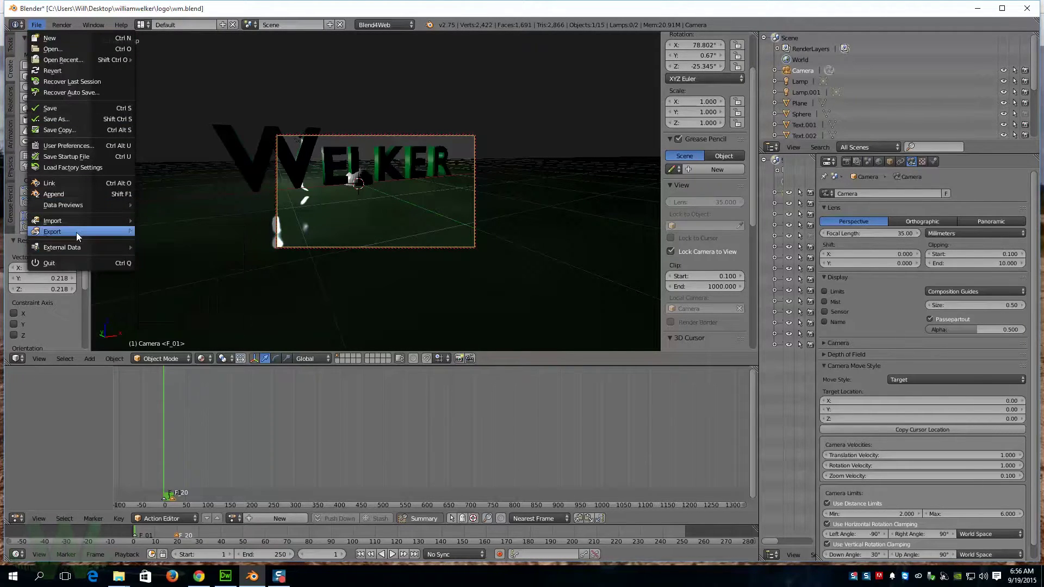
left_click(181, 331)
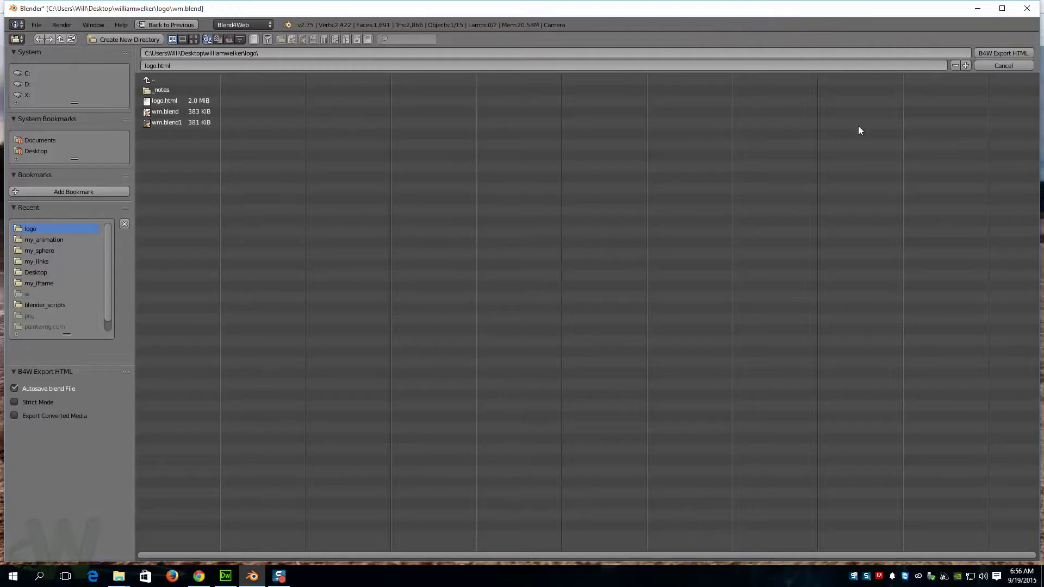
left_click(1005, 54)
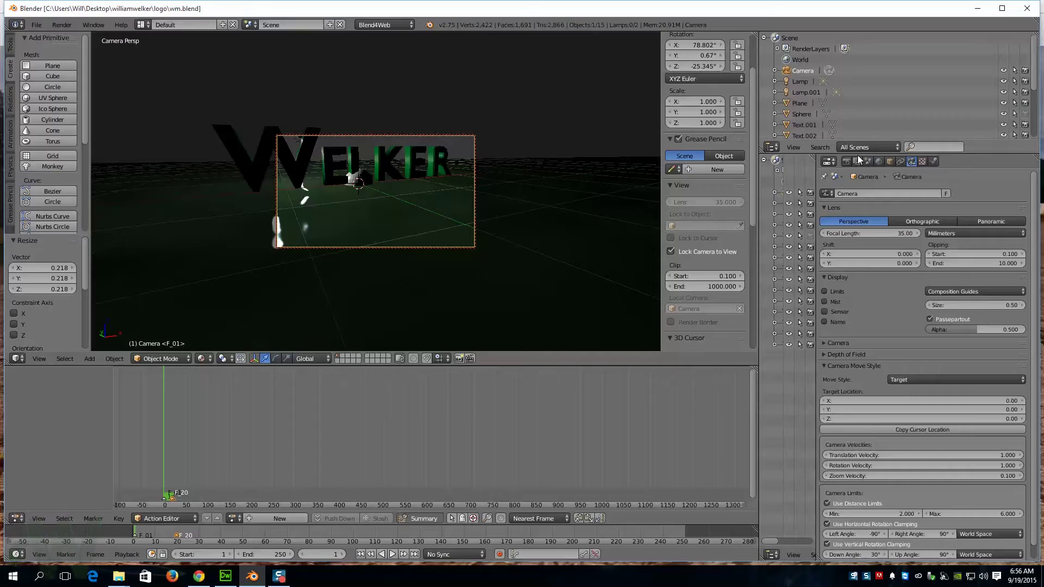
left_click(199, 576)
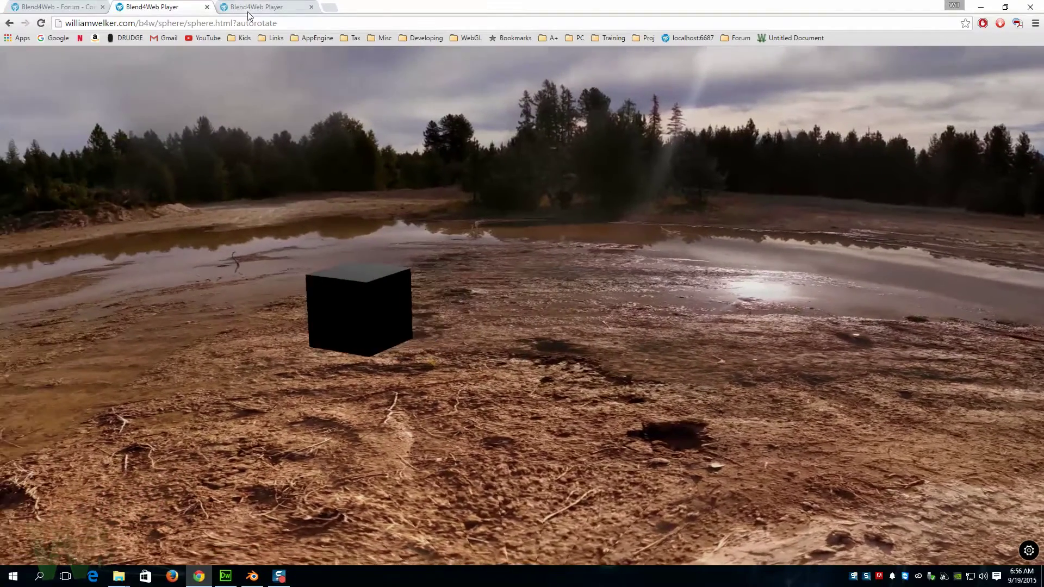
left_click(246, 8)
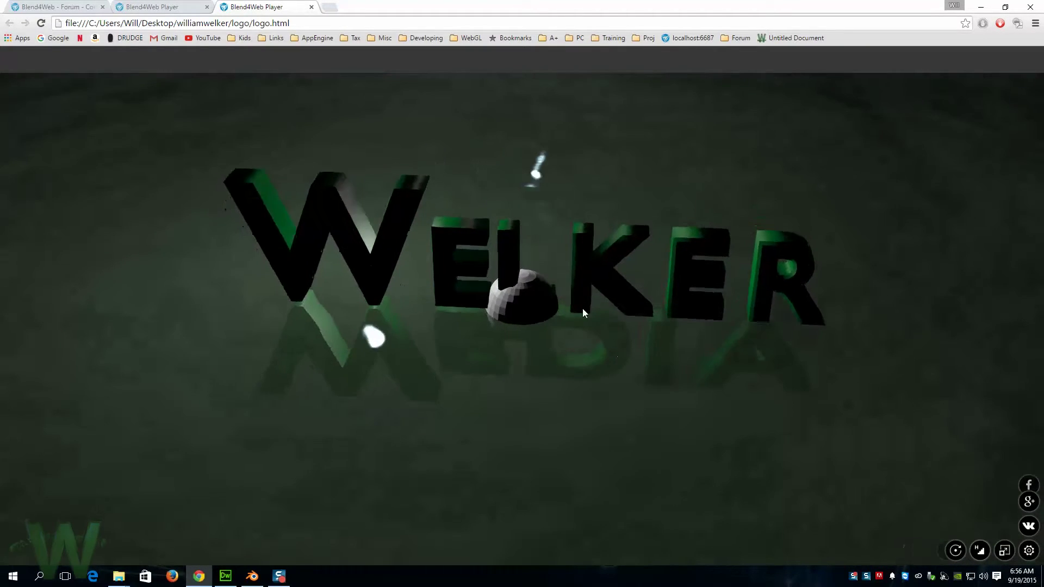
Step: Orbit the re-exported WELKER logo in the player, then return to Blender
left_click_drag(582, 309, 569, 147)
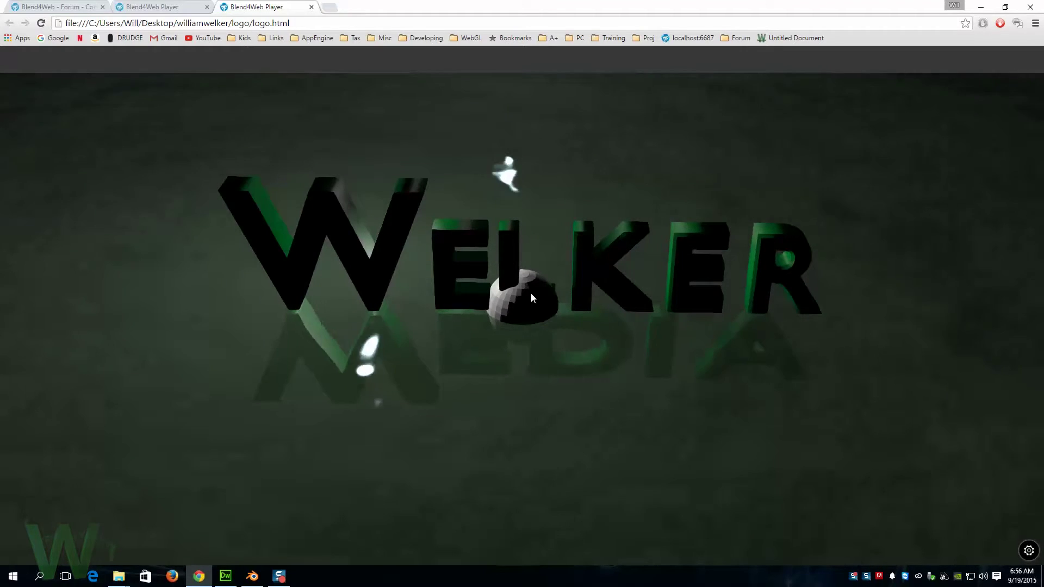
left_click(252, 577)
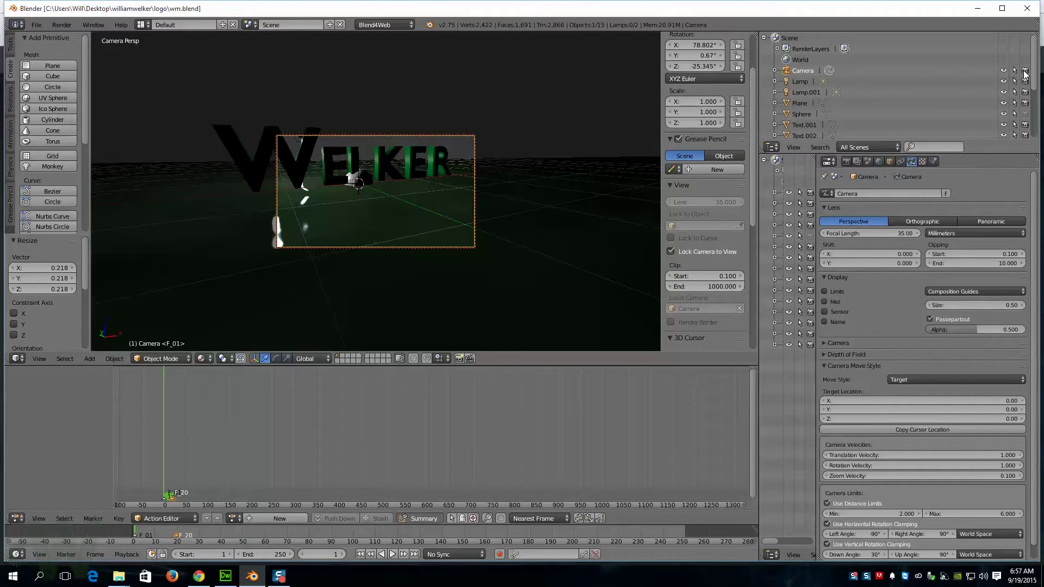
Step: Select and delete the Sphere object, leaving 14 objects, then reselect the camera
right_click(358, 181)
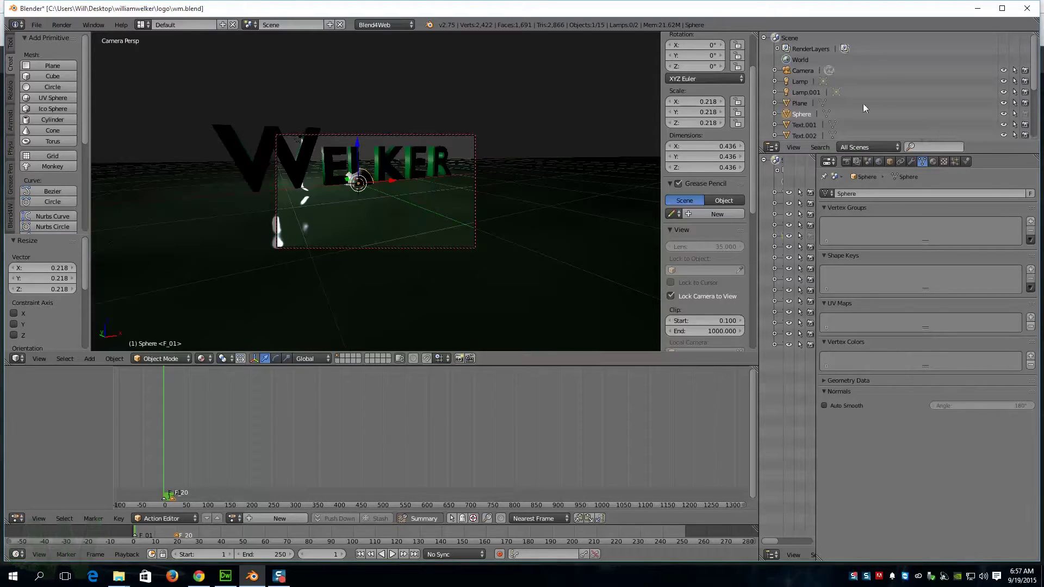
middle_click_drag(384, 181, 366, 187)
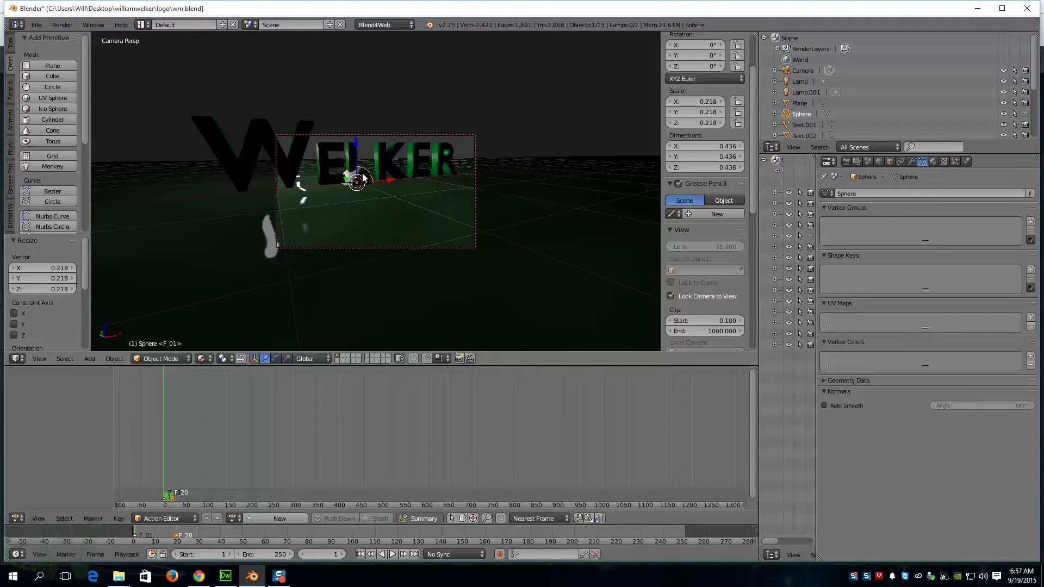
left_click(346, 175)
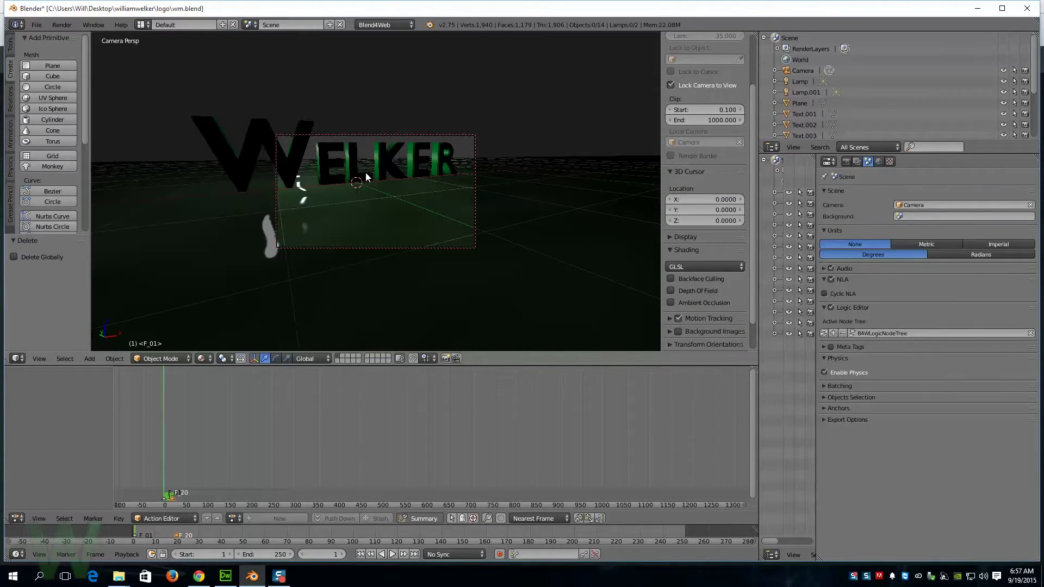
left_click(802, 70)
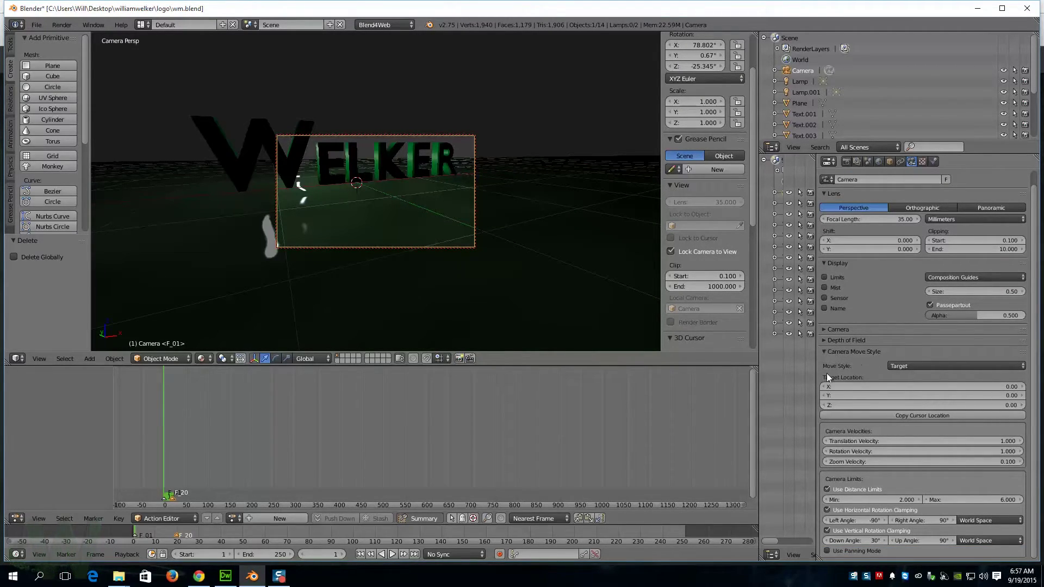
Step: Change the camera's Blend4Web Move Style from Target to Static
left_click(994, 365)
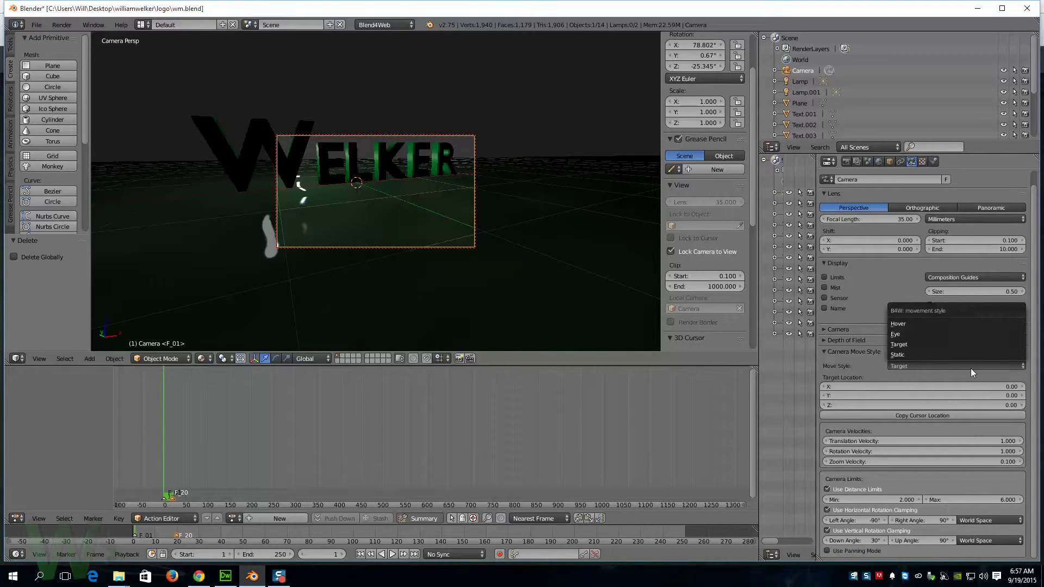
left_click(898, 355)
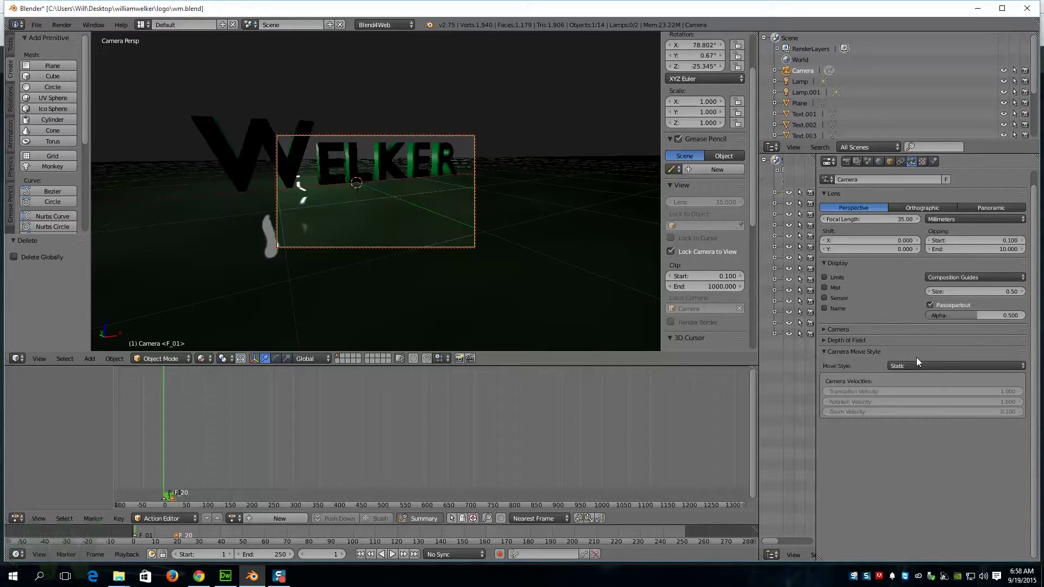
left_click(919, 366)
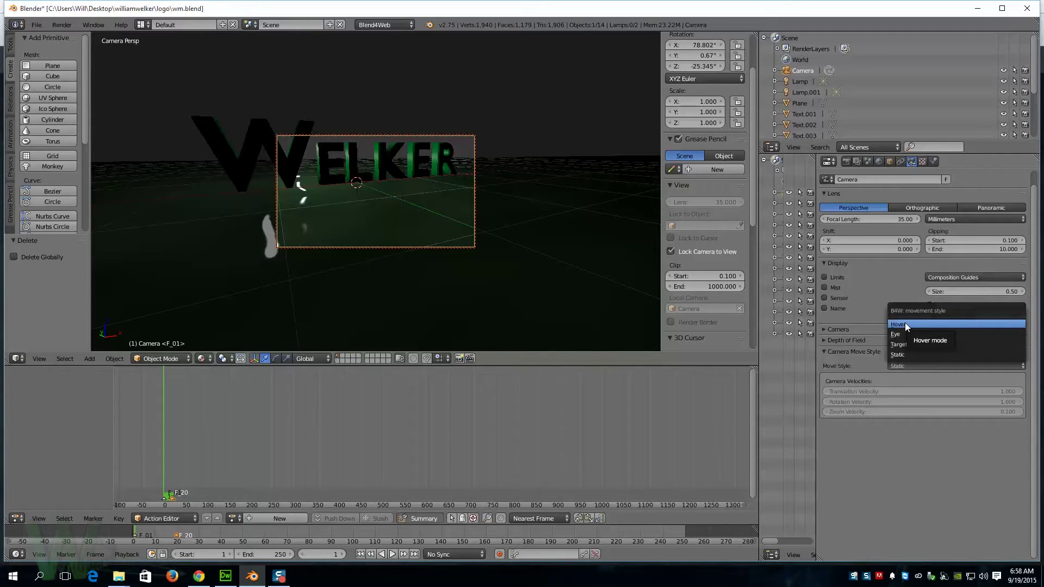
left_click(861, 305)
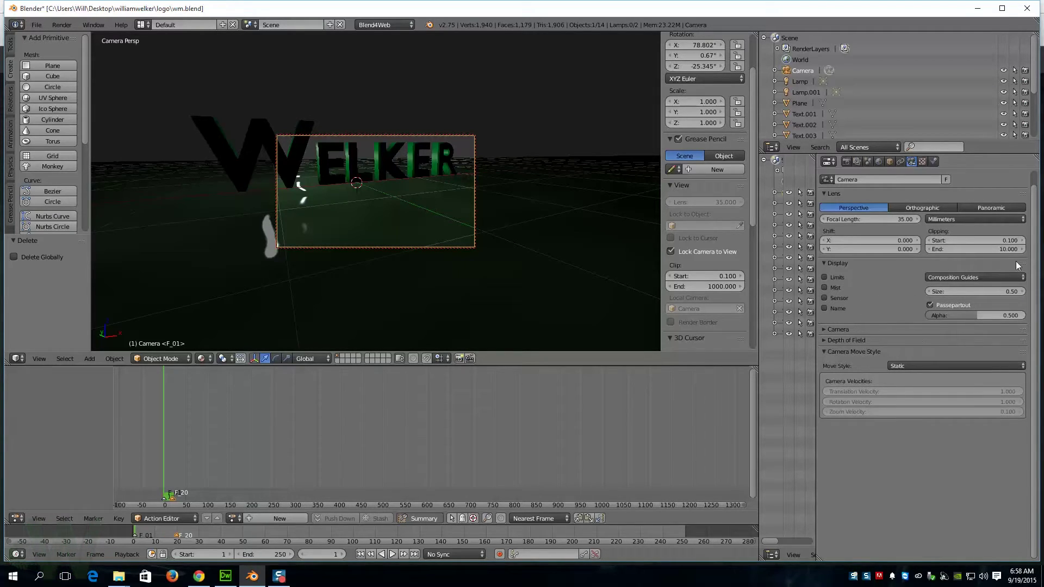
scroll(1034, 256, "up", 1)
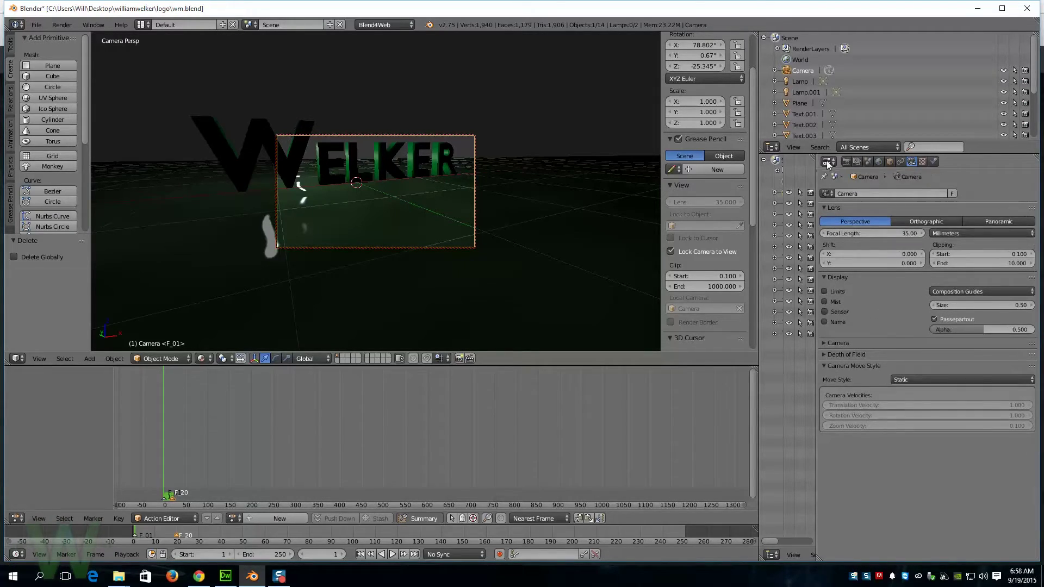
left_click(846, 163)
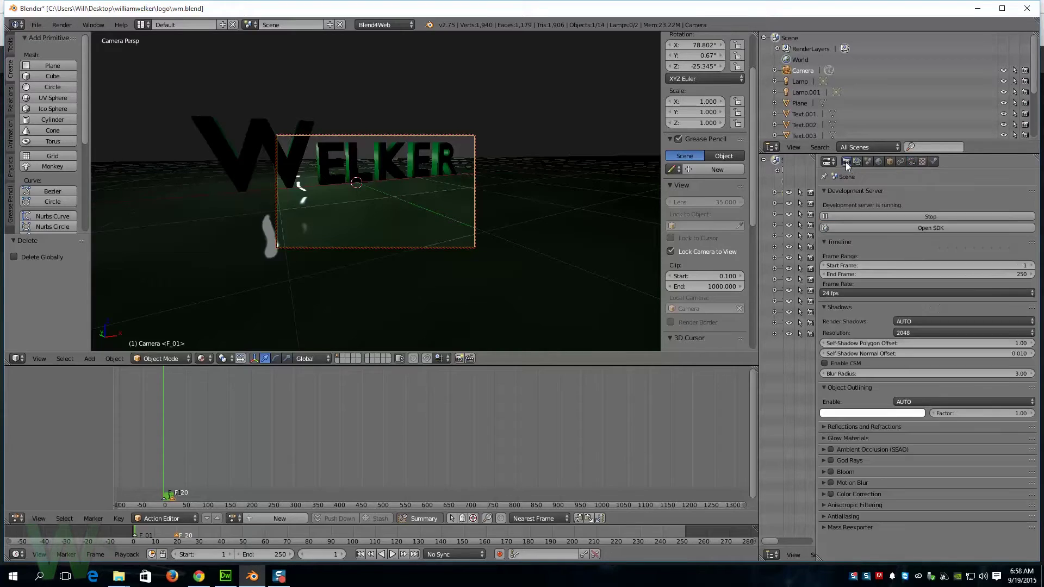
Step: Open the Blend4Web SDK from the Render settings and launch the Camera Move Styles snippet
left_click(928, 228)
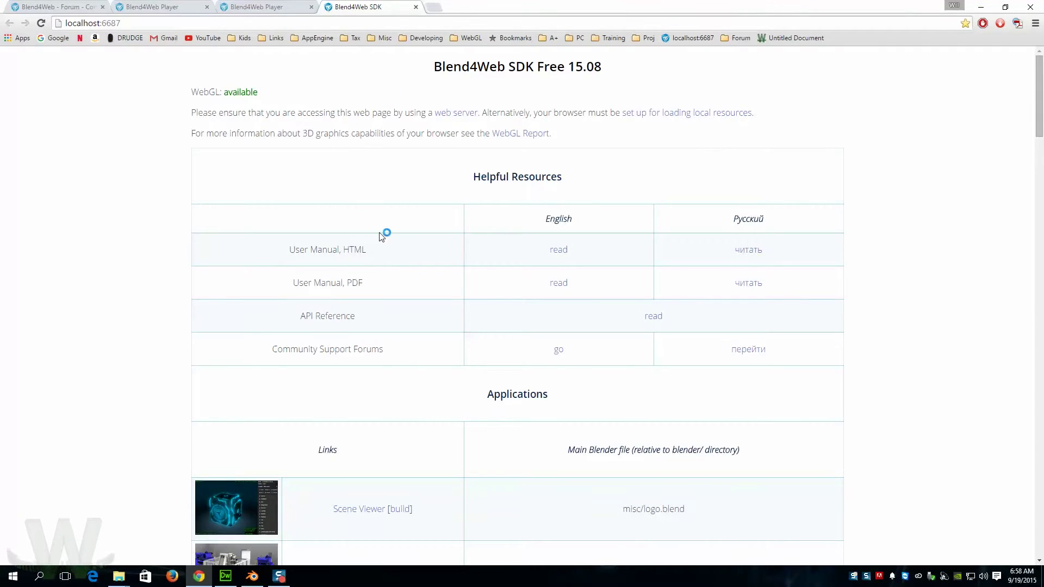
scroll(403, 275, "down", 13)
scroll(389, 309, "down", 18)
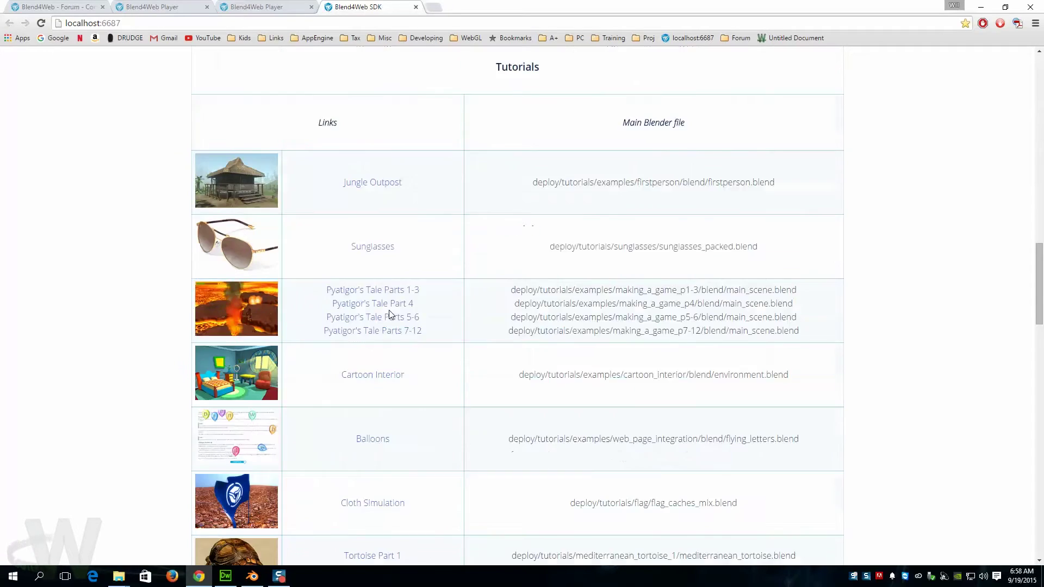
scroll(389, 314, "down", 7)
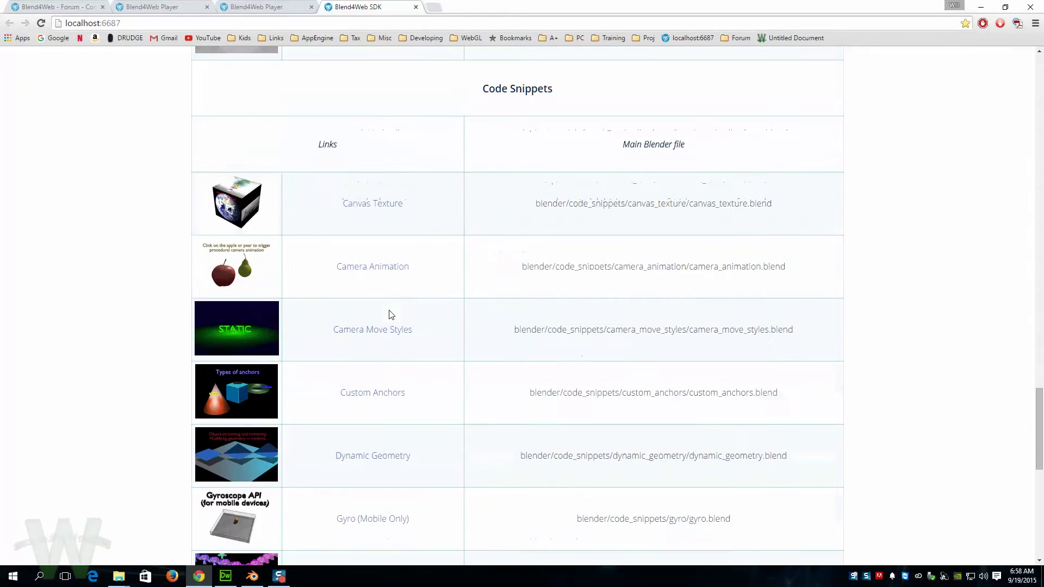
left_click(373, 332)
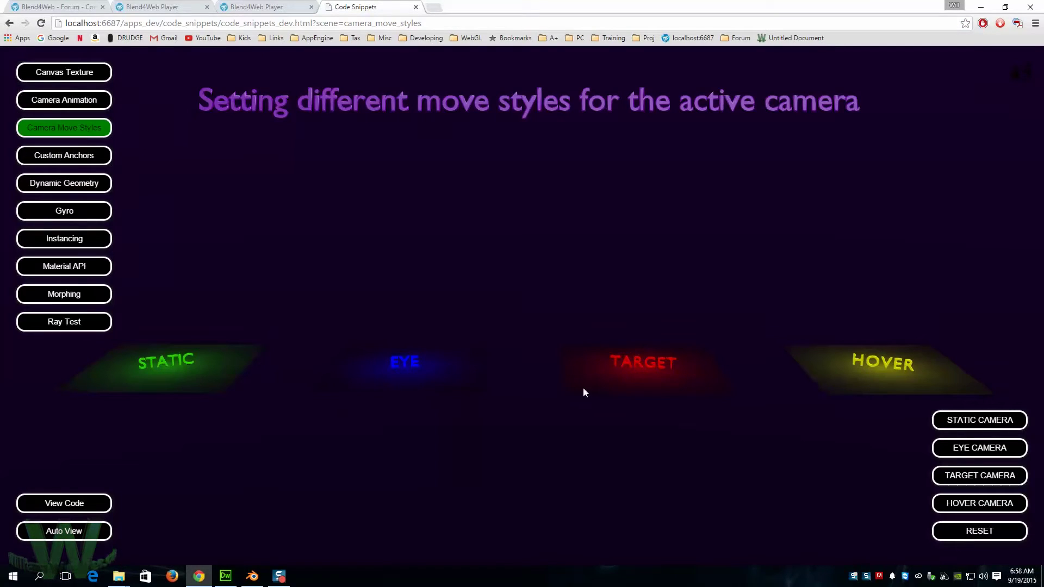
Step: Switch the demo to the Static camera, then the Eye camera to look around, then Target
left_click(975, 423)
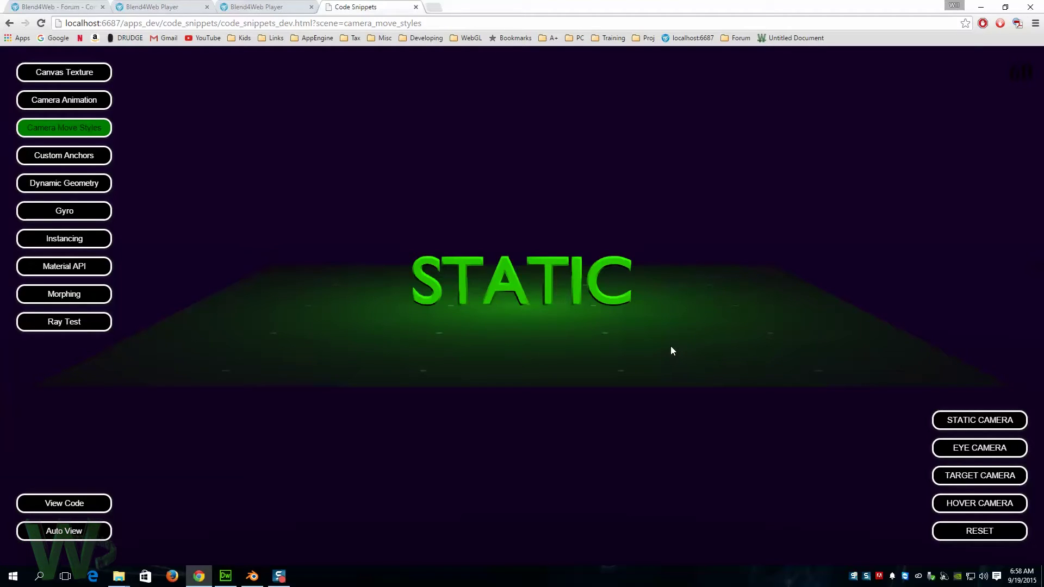
left_click(976, 448)
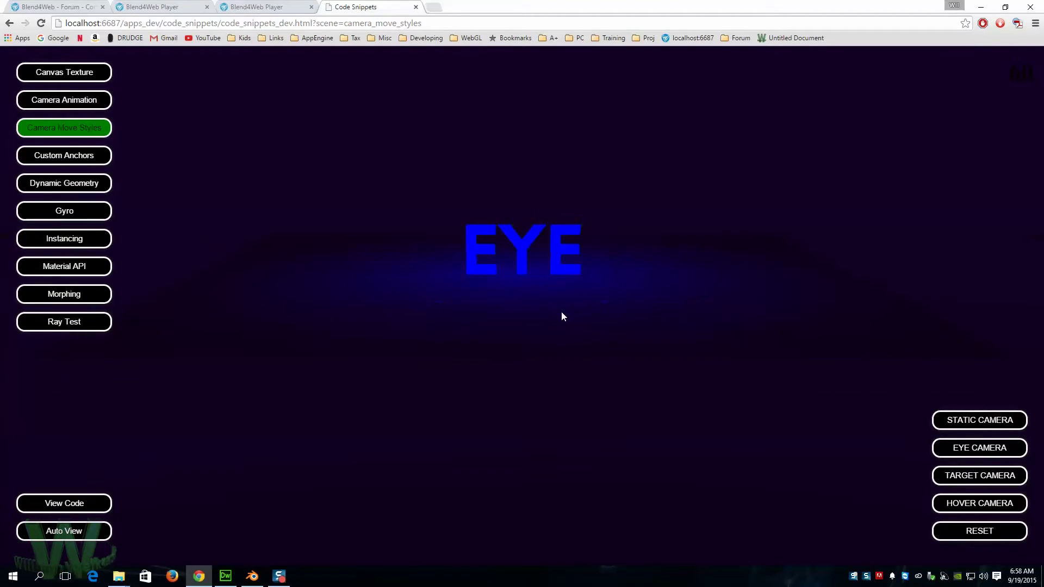
left_click_drag(562, 316, 487, 292)
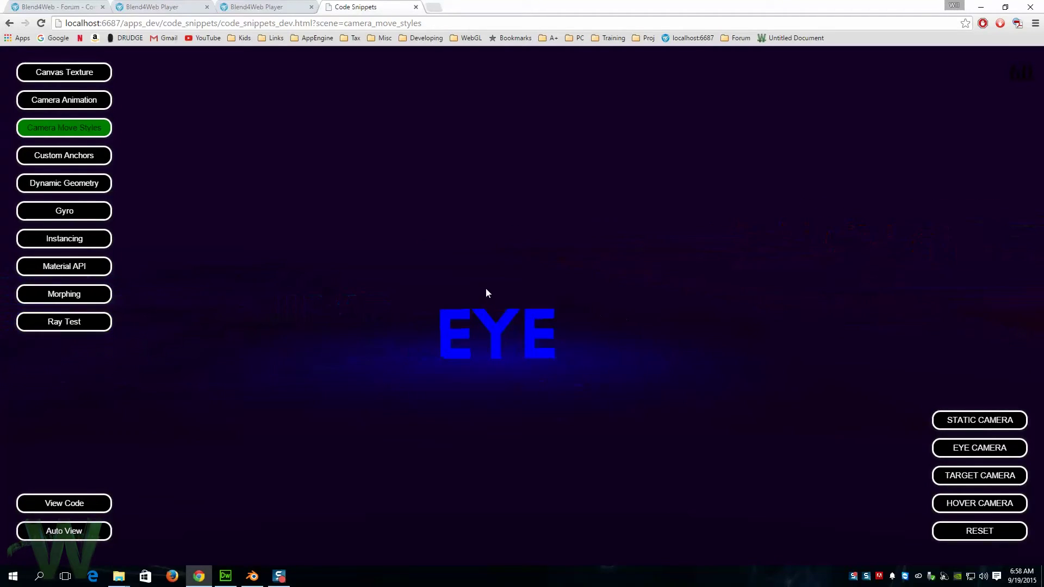
left_click(971, 478)
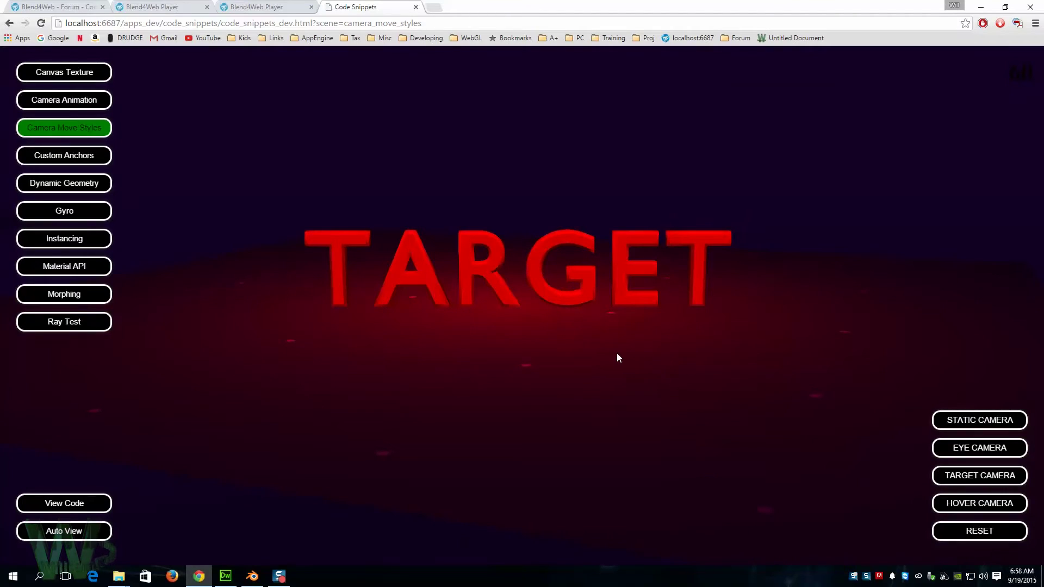
Step: Zoom and orbit the Target camera around the red TARGET label, then switch to Hover camera
scroll(612, 353, "up", 3)
scroll(612, 353, "down", 3)
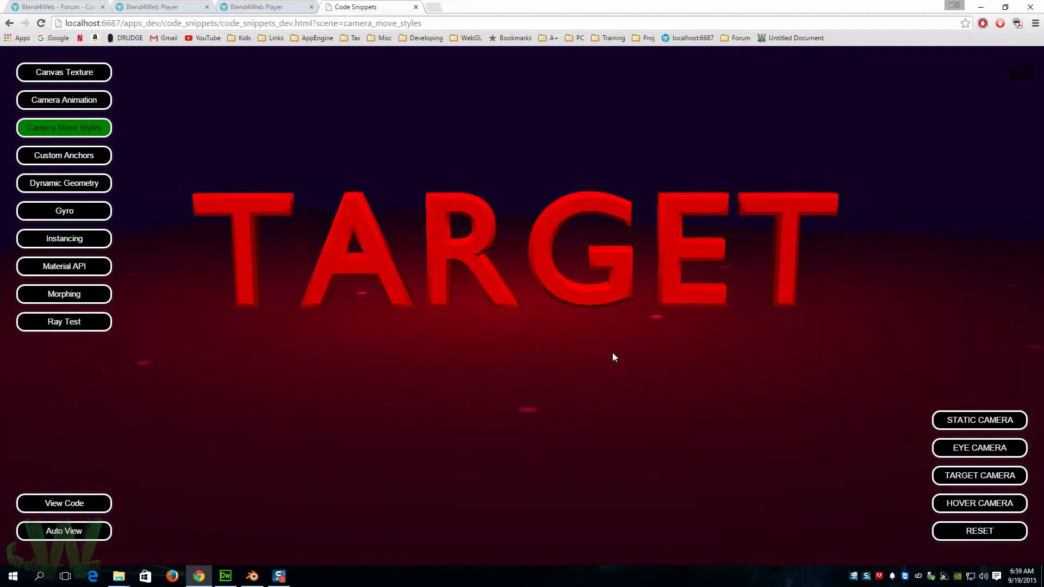
scroll(611, 355, "up", 3)
scroll(611, 360, "down", 3)
scroll(611, 360, "up", 3)
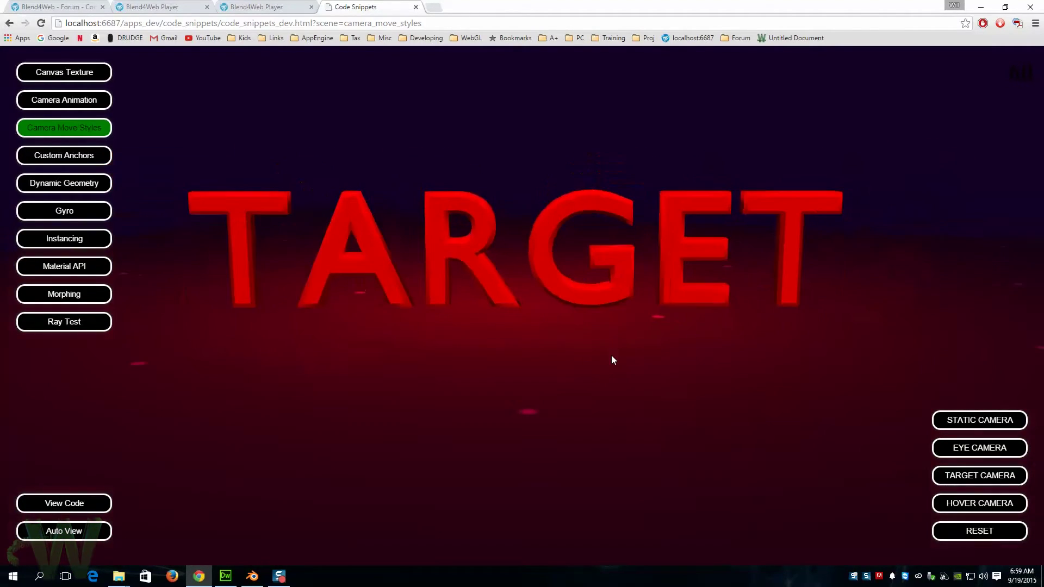
left_click_drag(487, 293, 425, 375)
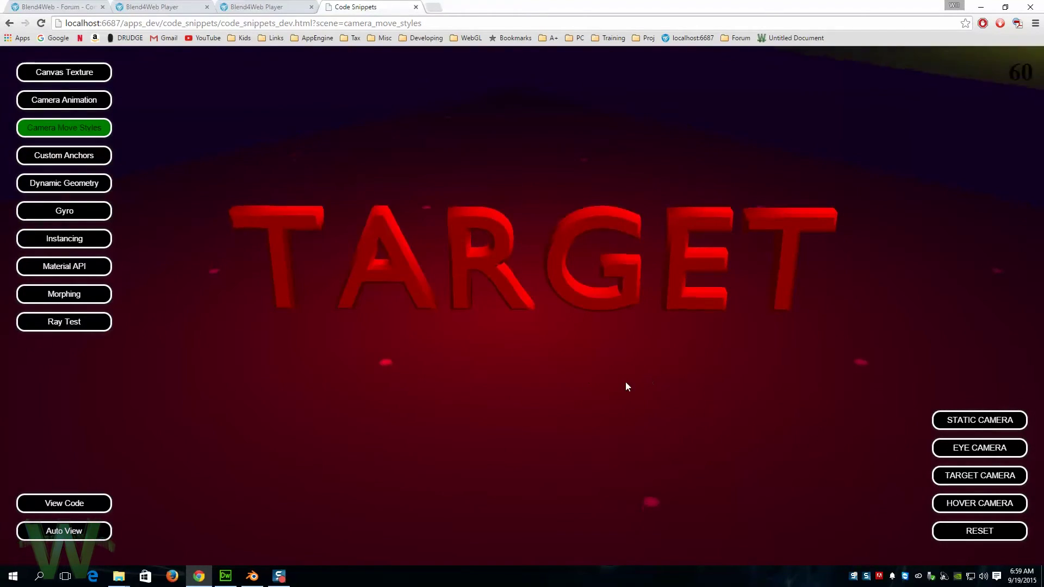
left_click(994, 502)
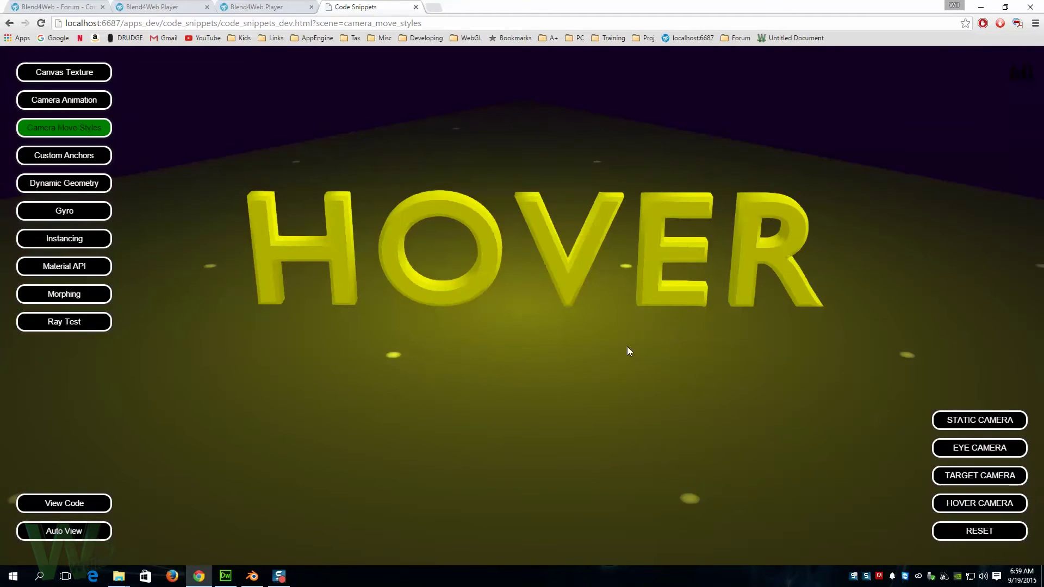
Step: Glide and zoom the Hover camera across the yellow plane, past TARGET and back to HOVER
left_click_drag(733, 337, 550, 370)
scroll(550, 371, "down", 3)
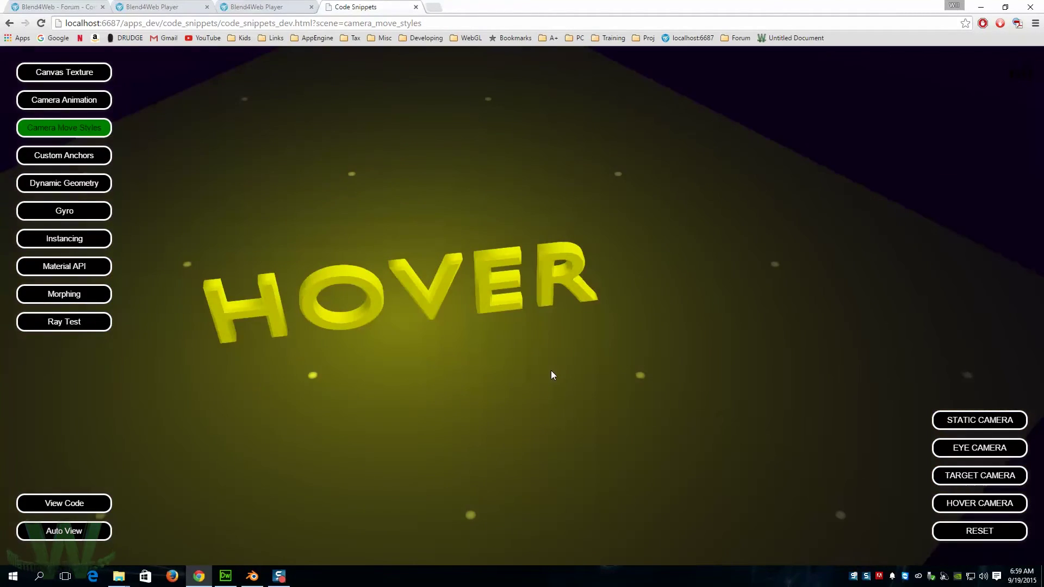
scroll(551, 371, "up", 5)
scroll(550, 370, "down", 3)
scroll(550, 370, "up", 4)
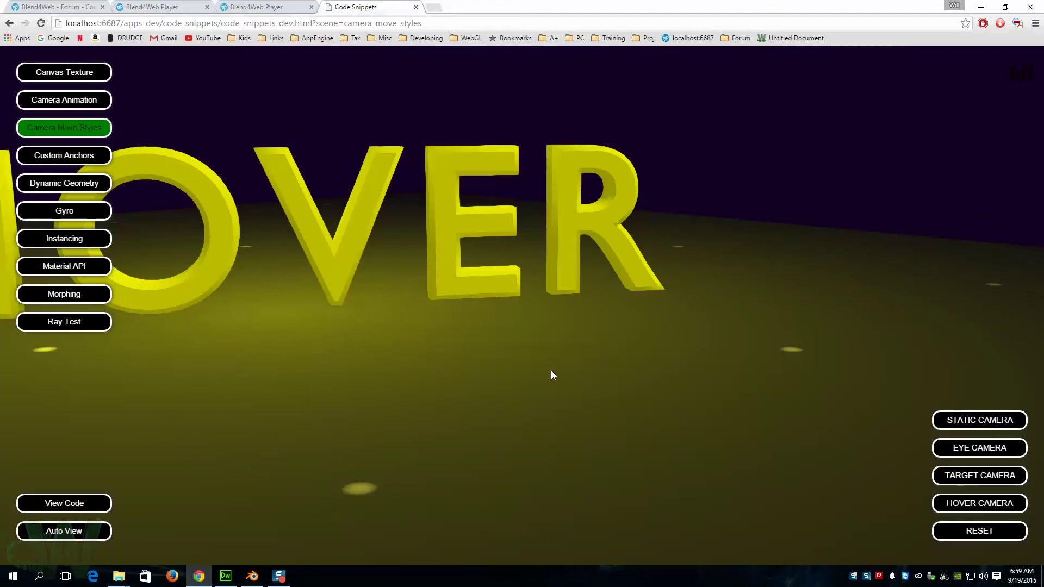
scroll(550, 370, "down", 3)
left_click_drag(723, 326, 361, 310)
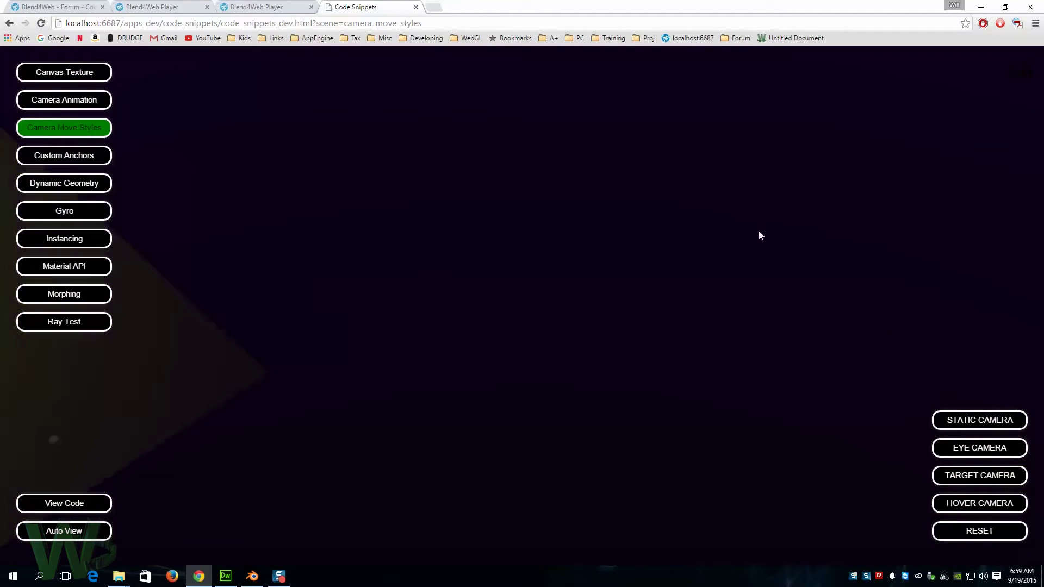
scroll(574, 375, "up", 5)
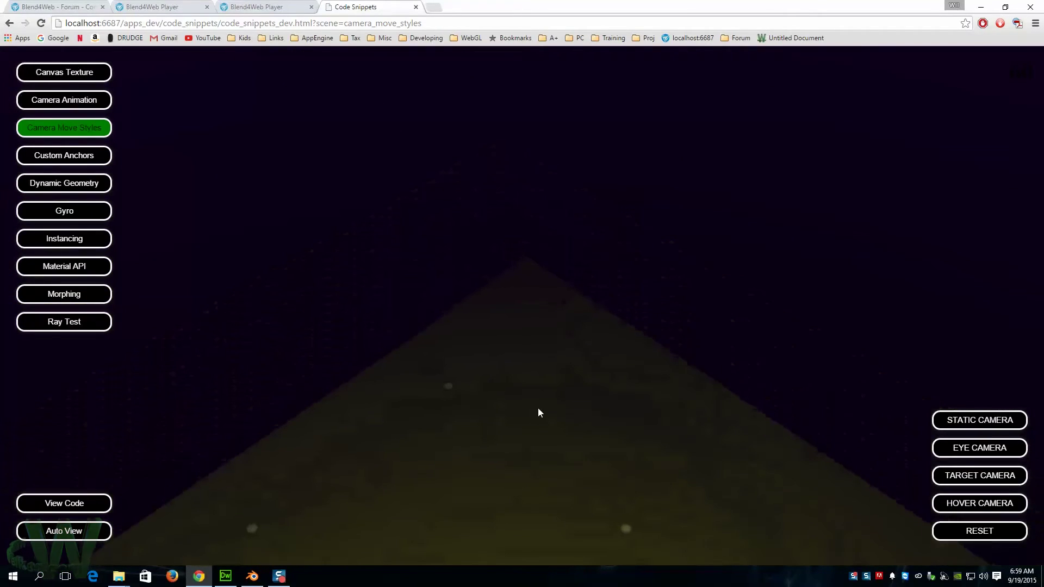
left_click_drag(538, 412, 660, 345)
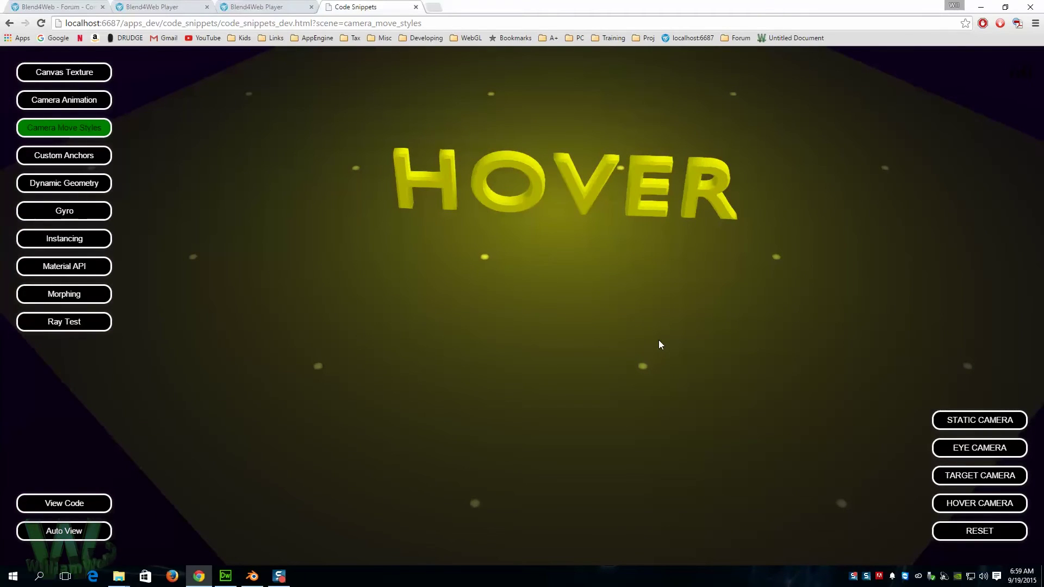